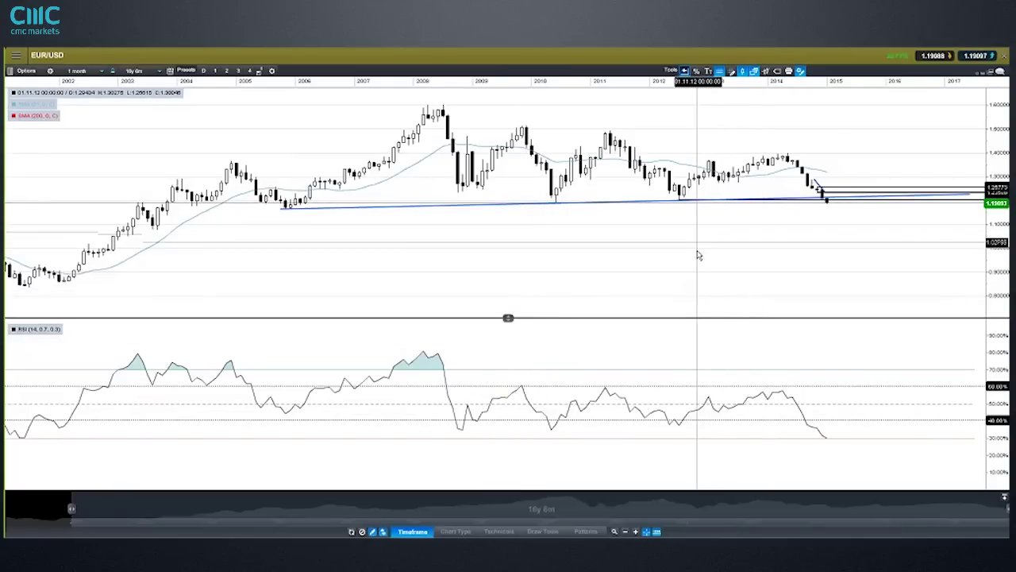
# Zoom the EUR/USD monthly chart to about 14 years from 2004 and read candle OHLC values.
pyautogui.scroll(2, 699, 255)
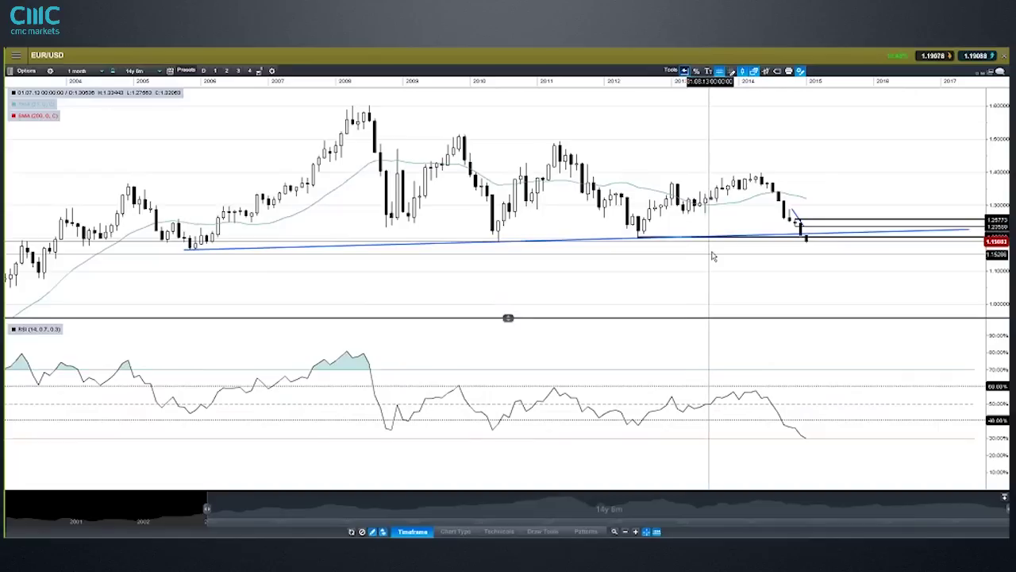
pyautogui.moveTo(713, 256)
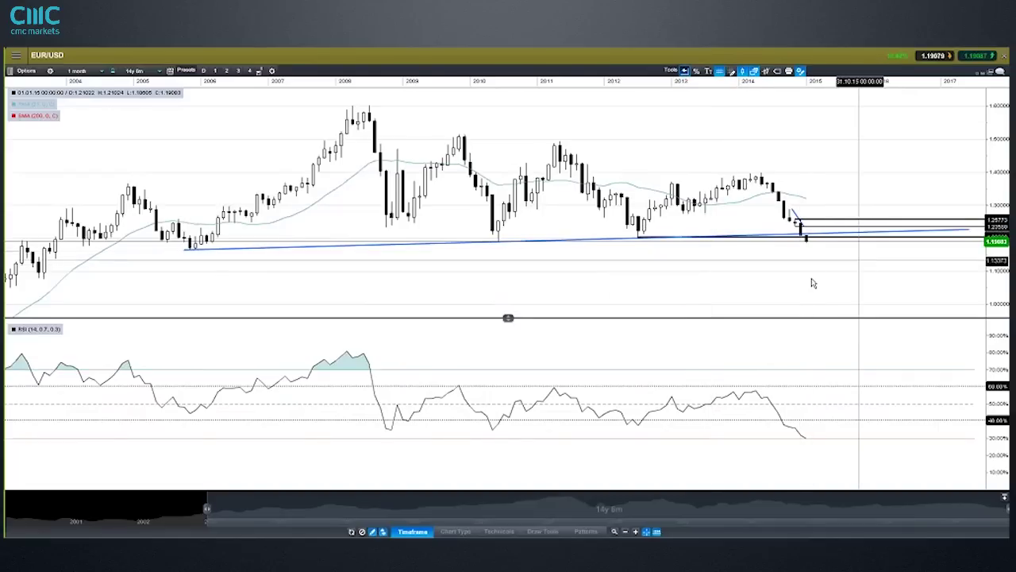
pyautogui.moveTo(810, 281)
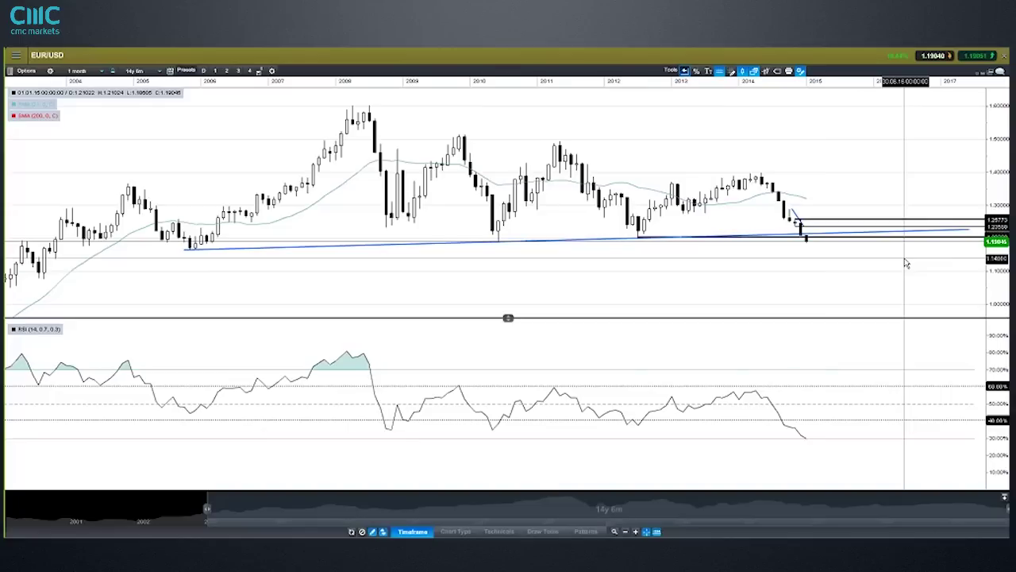
# Switch EUR/USD to 1-day candles and zoom in to about a seven-month range.
pyautogui.click(79, 70)
pyautogui.click(96, 234)
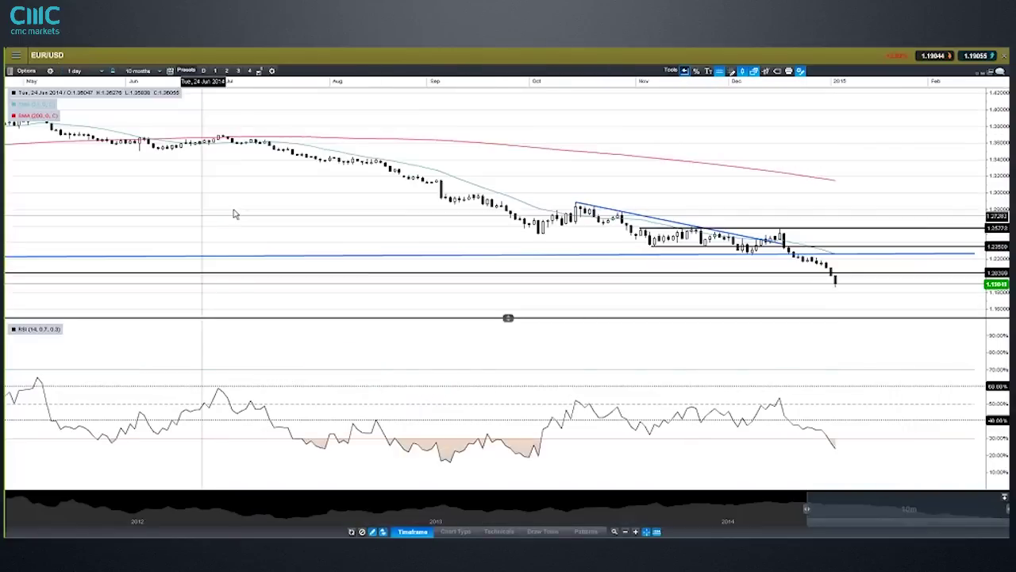
pyautogui.scroll(4, 906, 263)
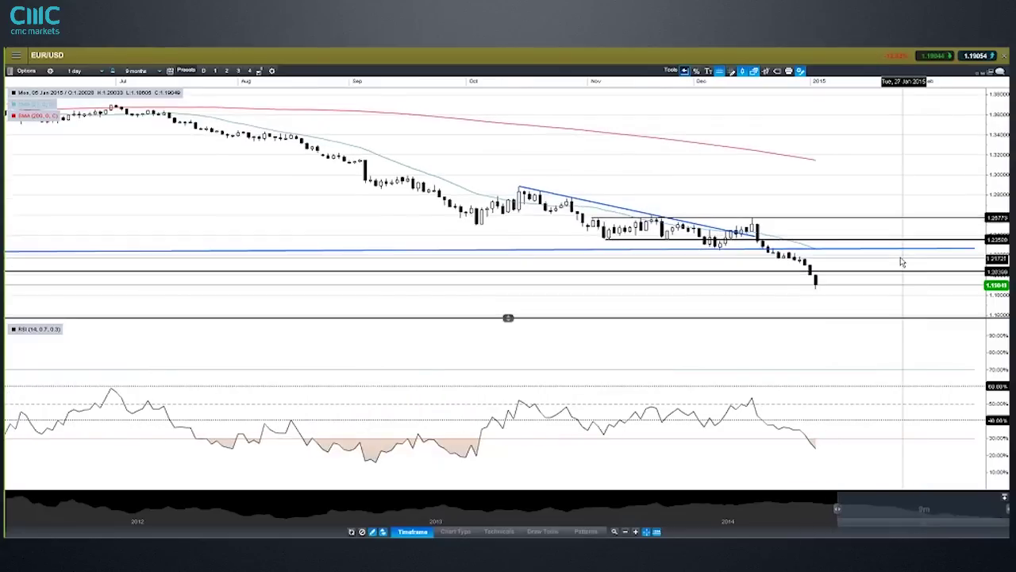
pyautogui.scroll(1, 873, 248)
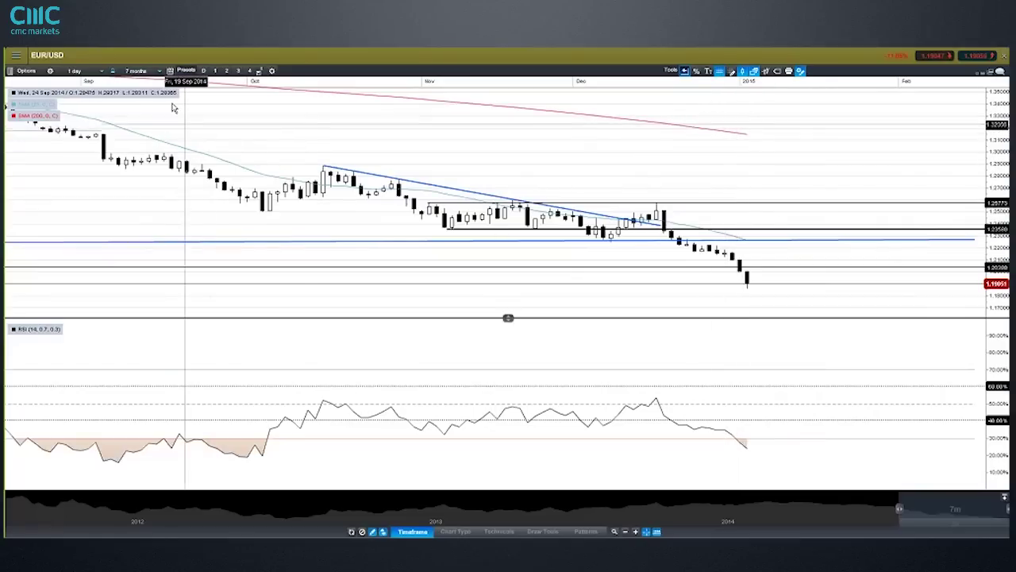
# Switch EUR/USD to 4-hour candles spanning about two months and show the Technicals overlay list.
pyautogui.click(88, 73)
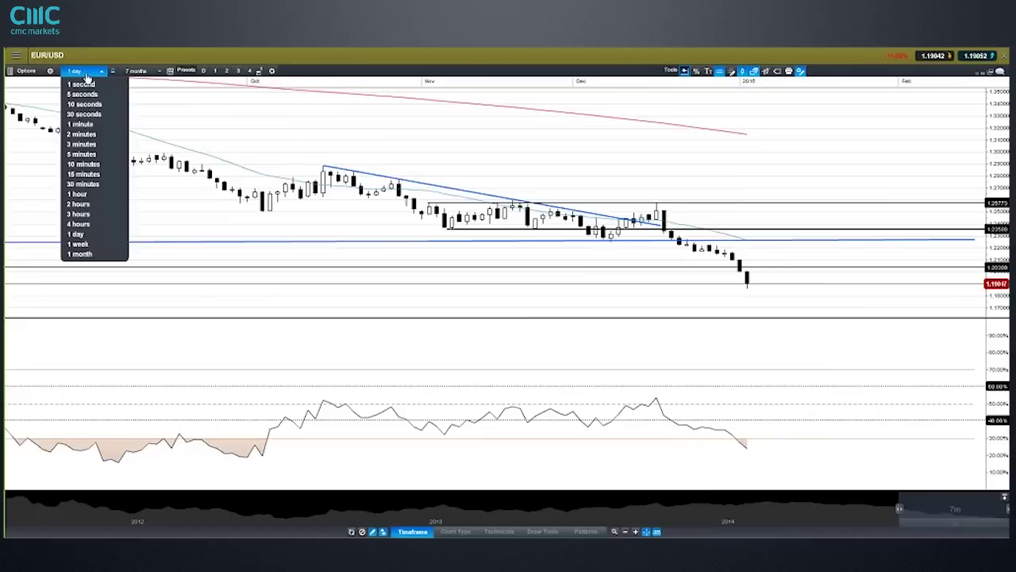
pyautogui.click(92, 225)
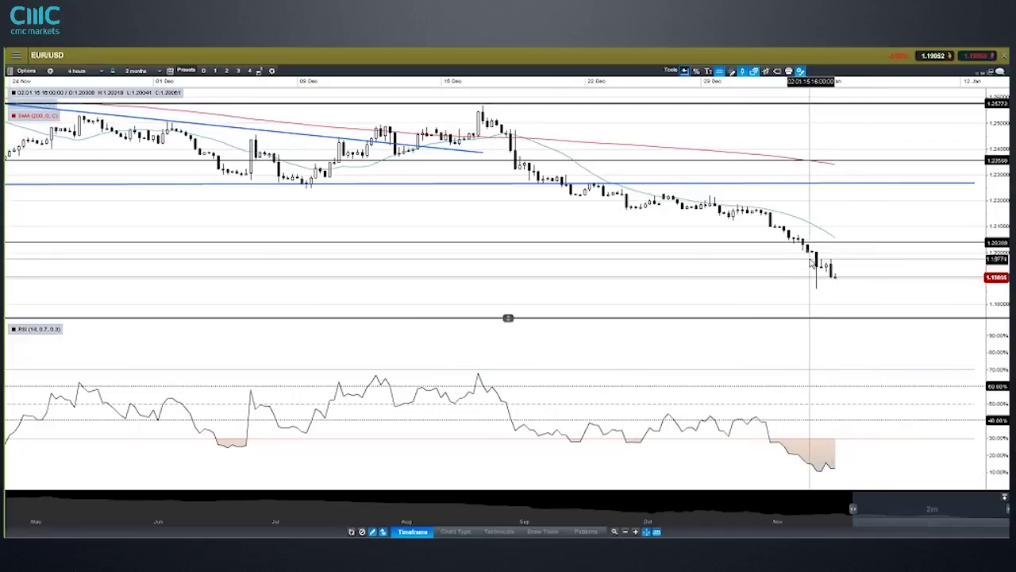
pyautogui.moveTo(811, 263)
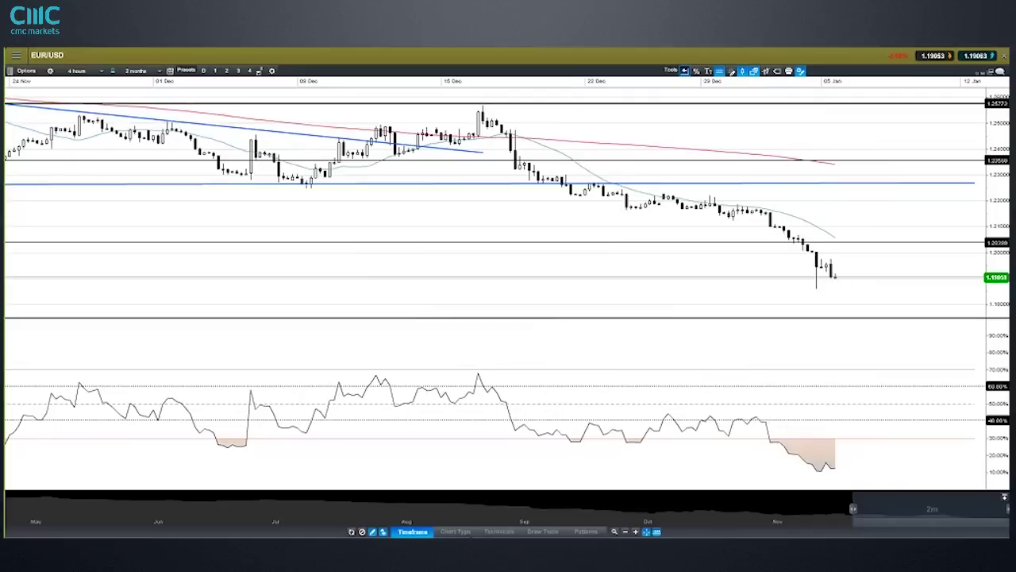
pyautogui.click(499, 532)
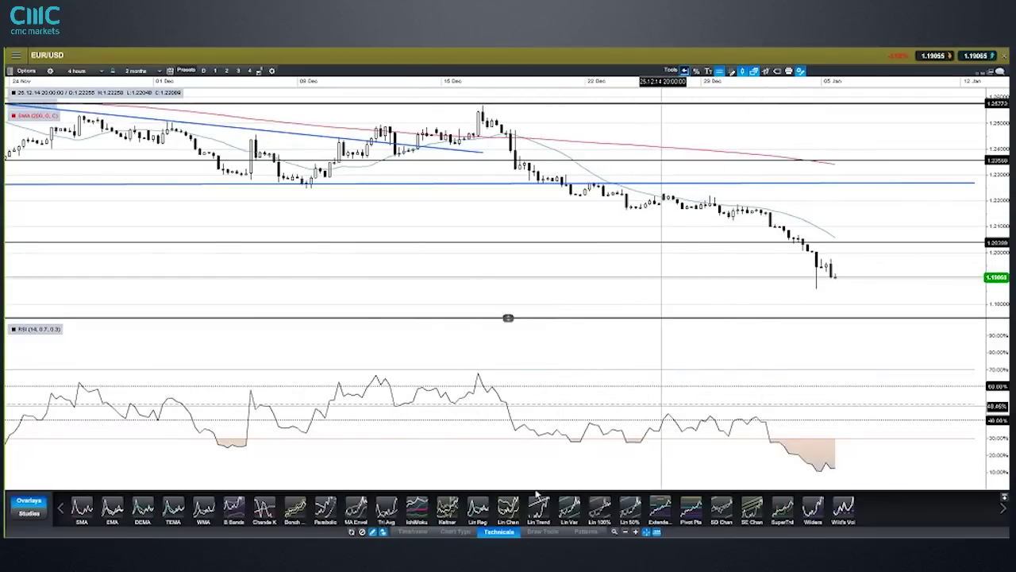
# Draw a blue trend line across late-December EUR/USD 4-hour candles, extended both ways past 05 Jan.
pyautogui.click(536, 532)
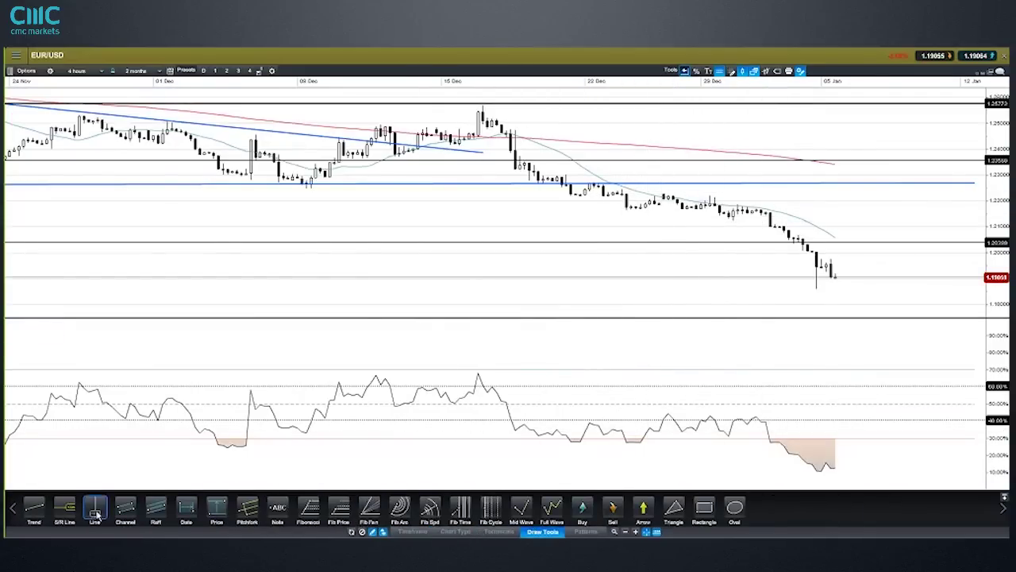
pyautogui.click(35, 512)
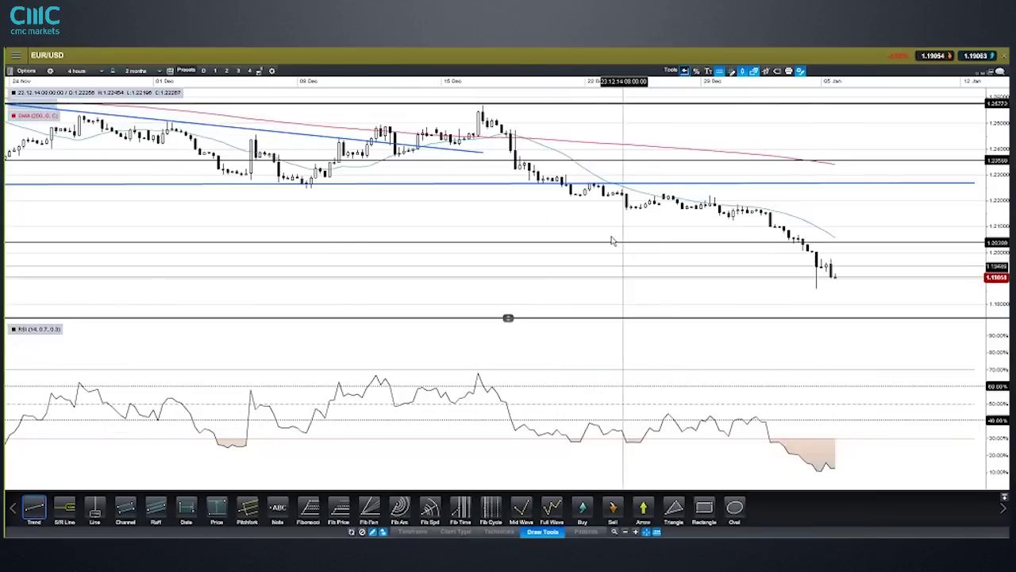
pyautogui.moveTo(617, 208); pyautogui.dragTo(824, 231)
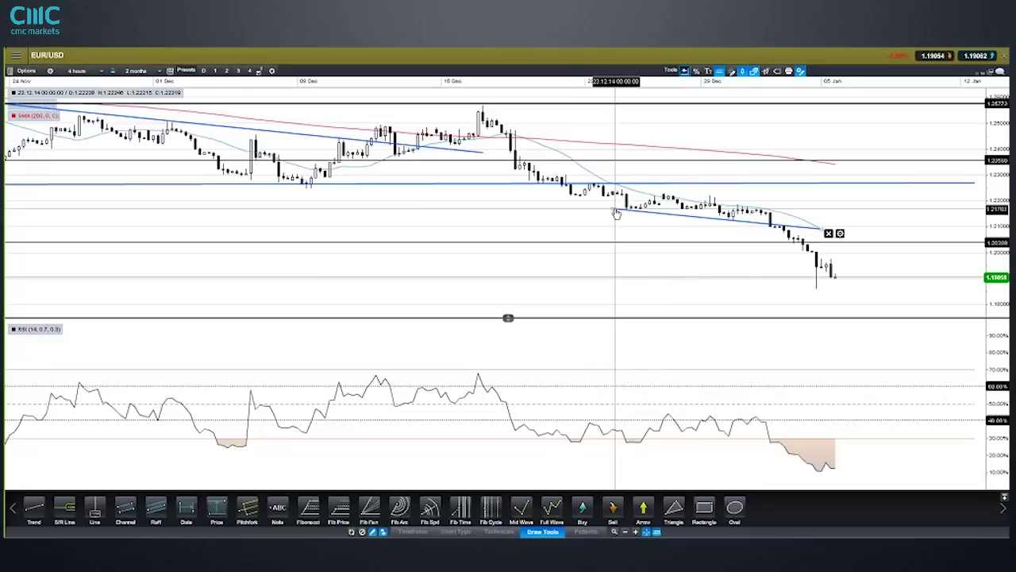
pyautogui.moveTo(826, 232); pyautogui.dragTo(864, 233)
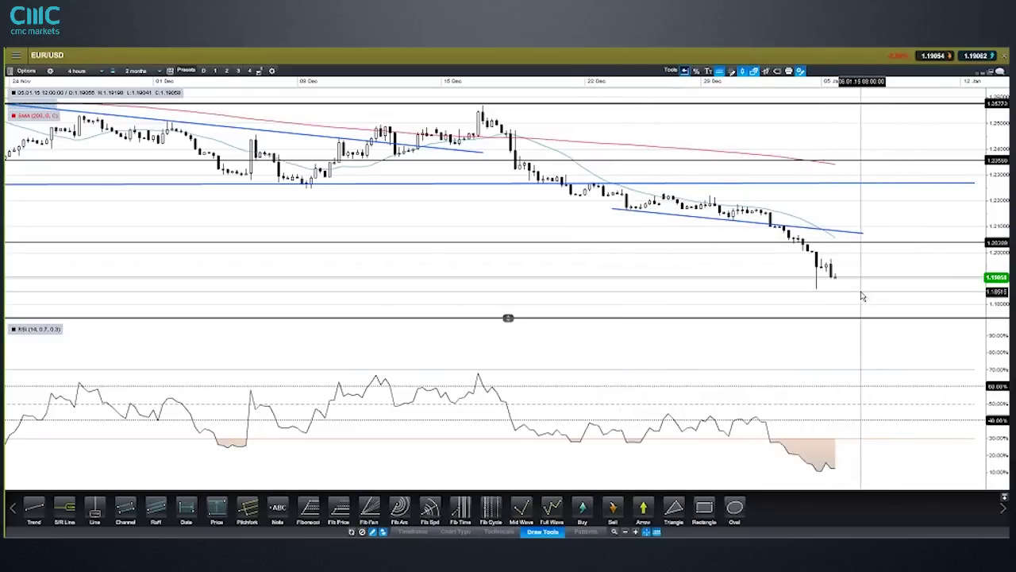
pyautogui.moveTo(613, 208)
pyautogui.mouseDown()
pyautogui.moveTo(551, 204)
pyautogui.moveTo(598, 208)
pyautogui.mouseUp()
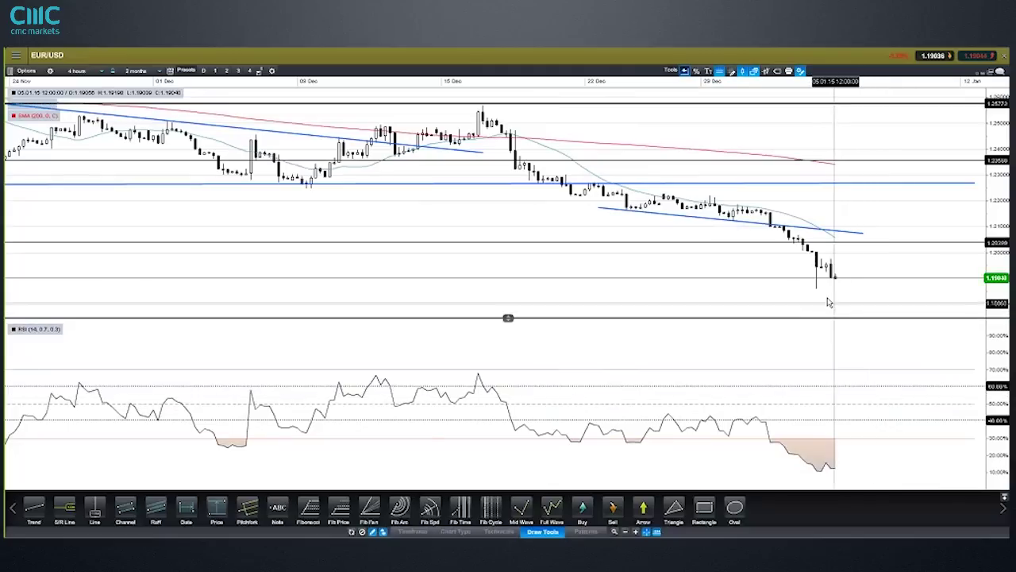
# Return to the dashboard and open a EUR/CHF chart from the Main FX watchlist.
pyautogui.click(990, 72)
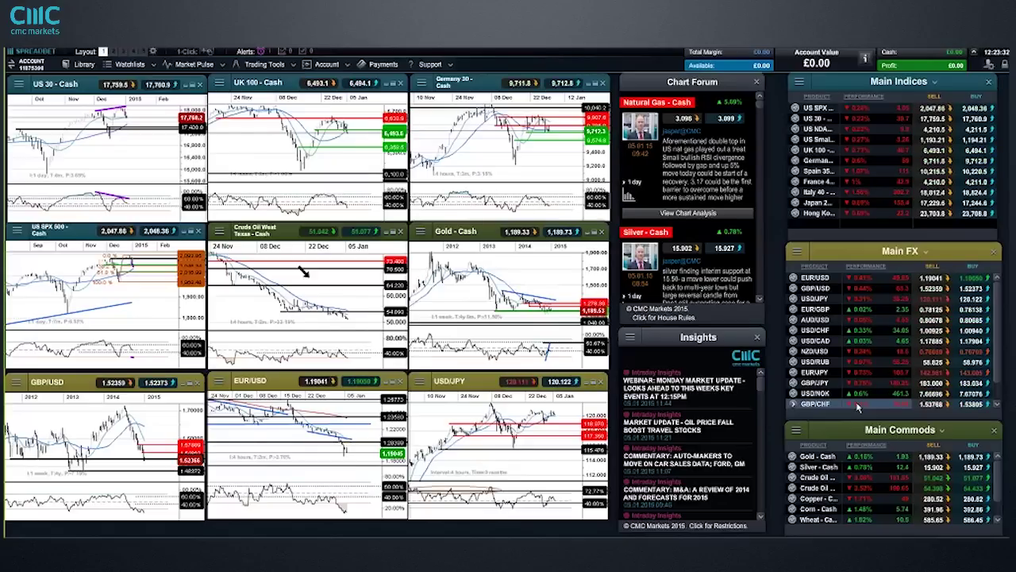
pyautogui.scroll(-1, 913, 373)
pyautogui.click(792, 393)
pyautogui.click(823, 250)
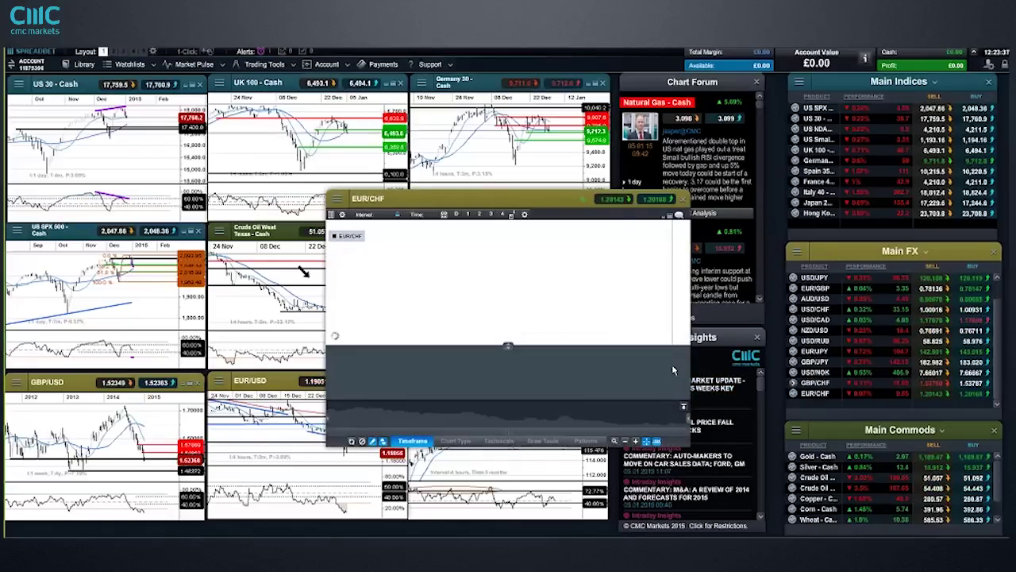
# View the EUR/CHF chart full size as daily candles, then restore and close it.
pyautogui.click(668, 217)
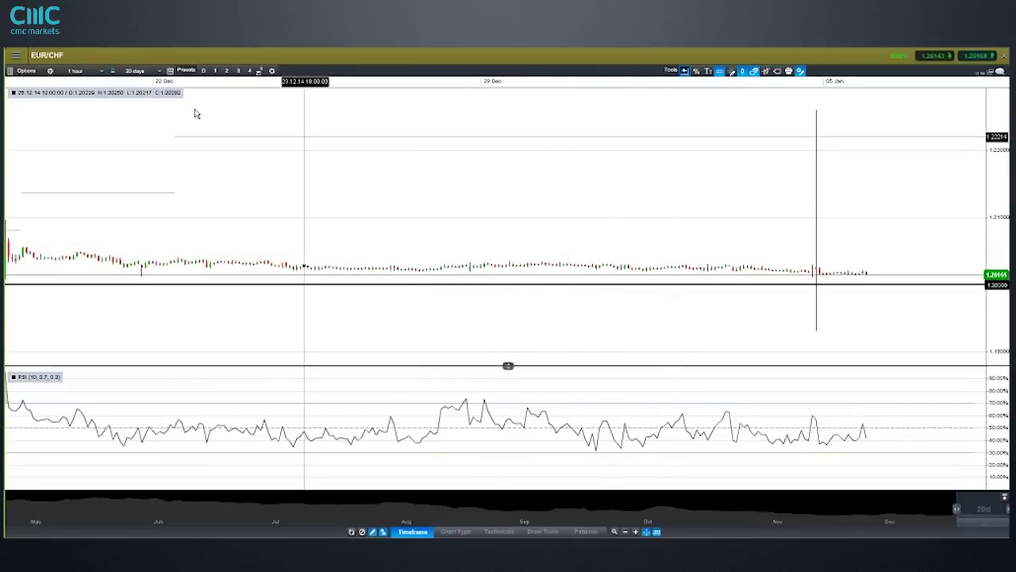
pyautogui.click(86, 73)
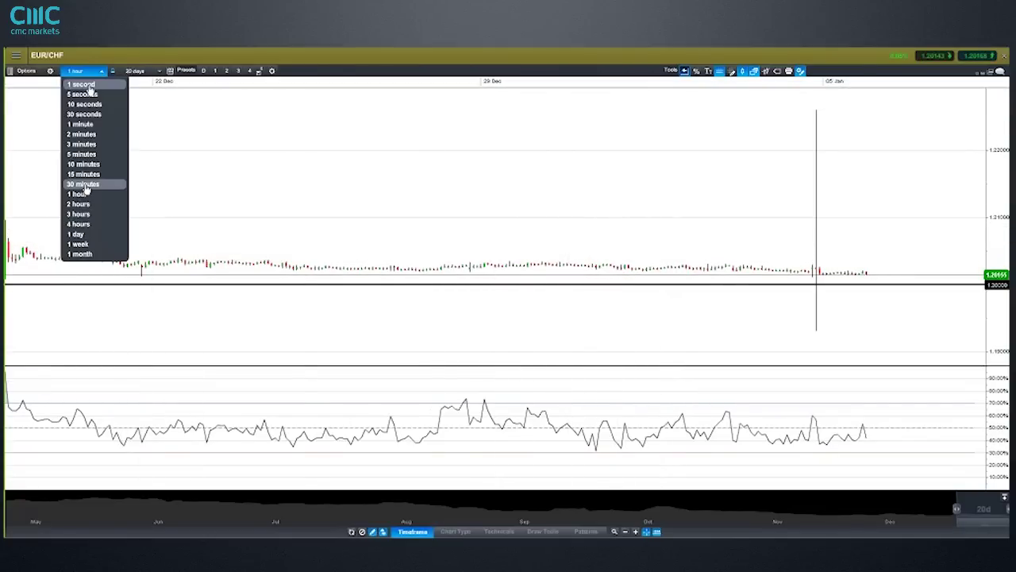
pyautogui.click(84, 235)
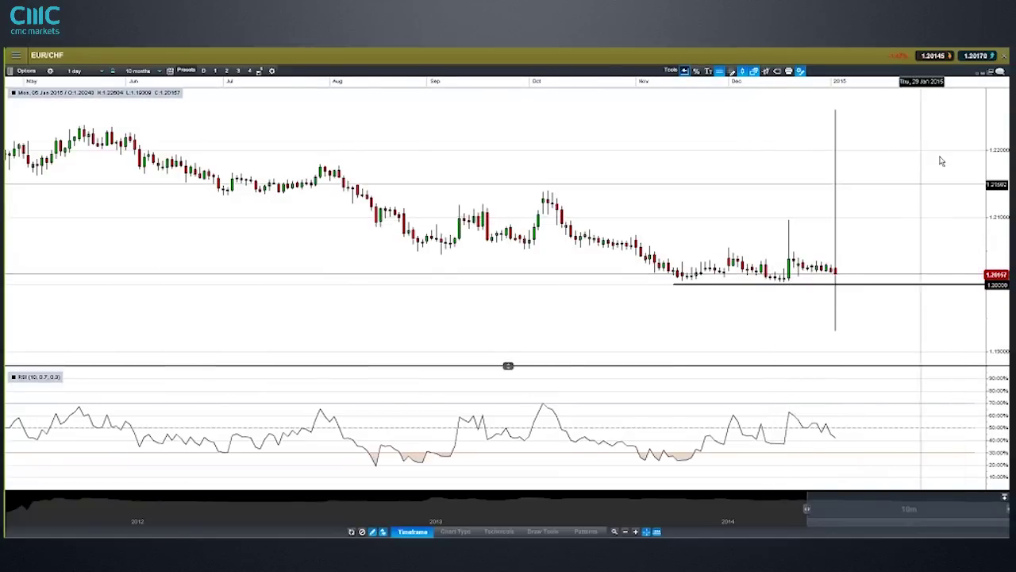
pyautogui.click(989, 73)
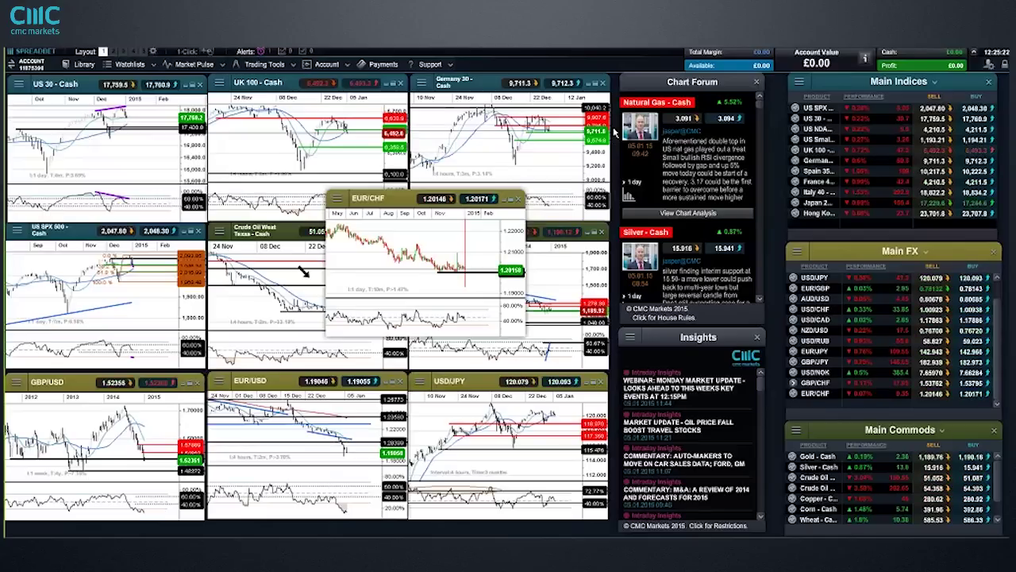
pyautogui.click(520, 200)
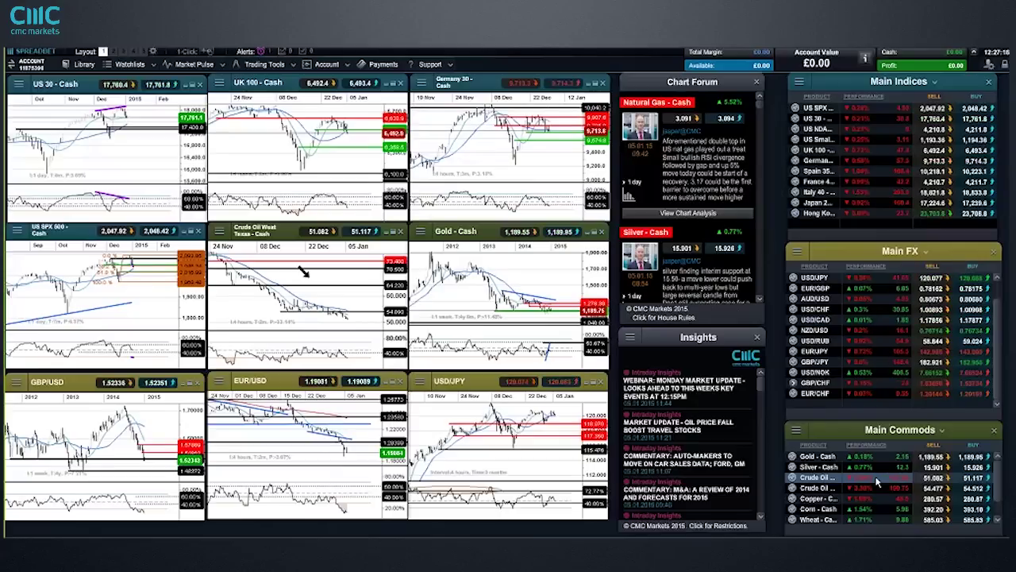
# Maximise the Crude Oil West Texas chart and raise its horizontal support line to 54.098.
pyautogui.doubleClick(304, 272)
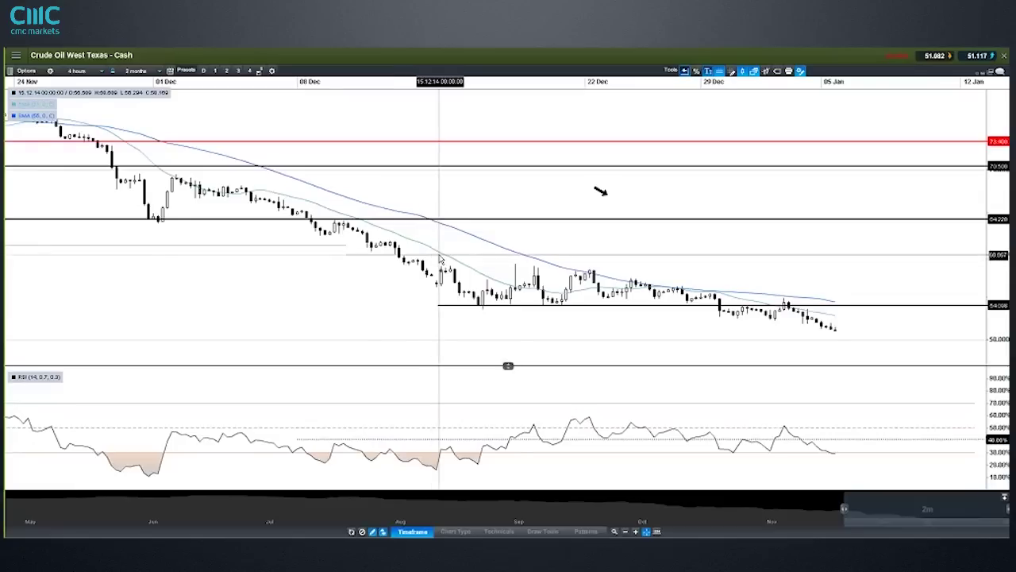
pyautogui.moveTo(479, 305); pyautogui.dragTo(582, 305)
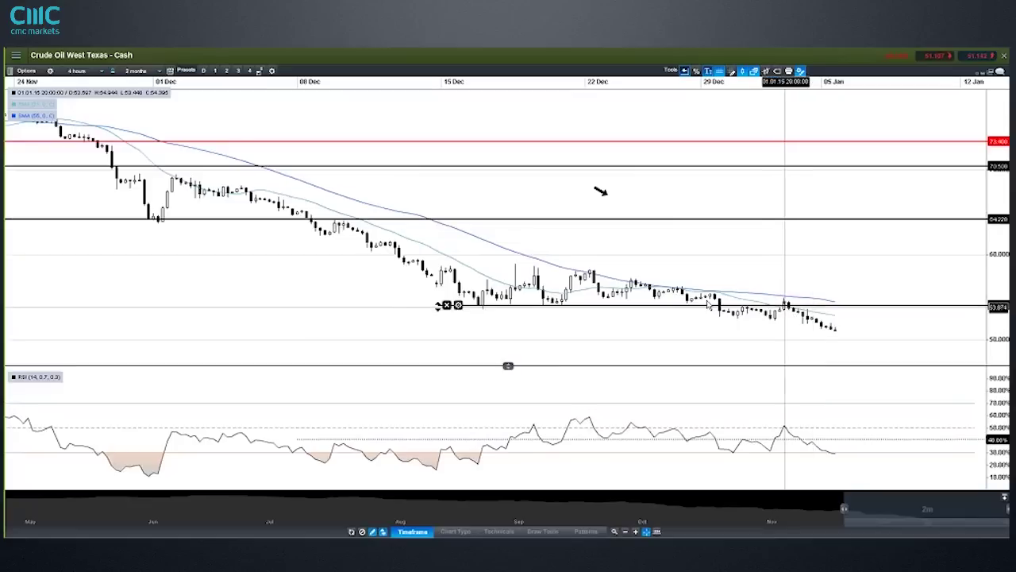
pyautogui.click(754, 305)
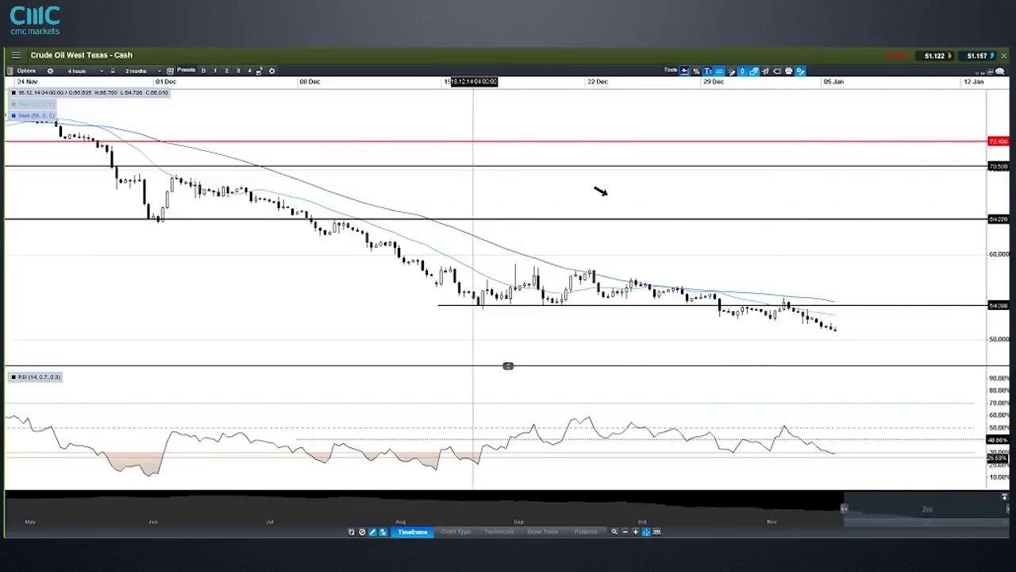
# Place a new support/resistance line on the crude oil chart and raise it slightly.
pyautogui.click(543, 531)
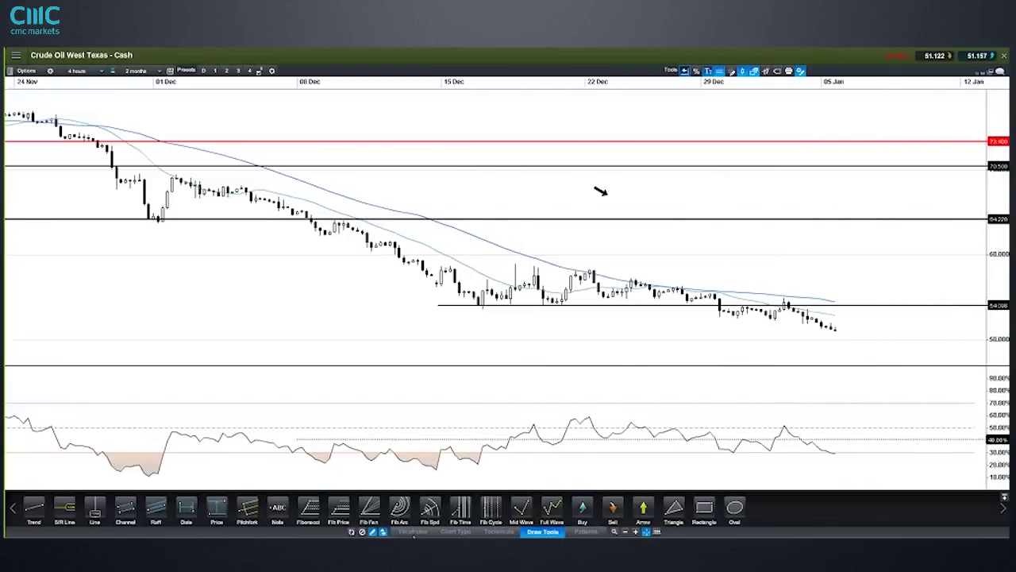
pyautogui.click(75, 513)
pyautogui.click(721, 324)
pyautogui.scroll(3, 780, 341)
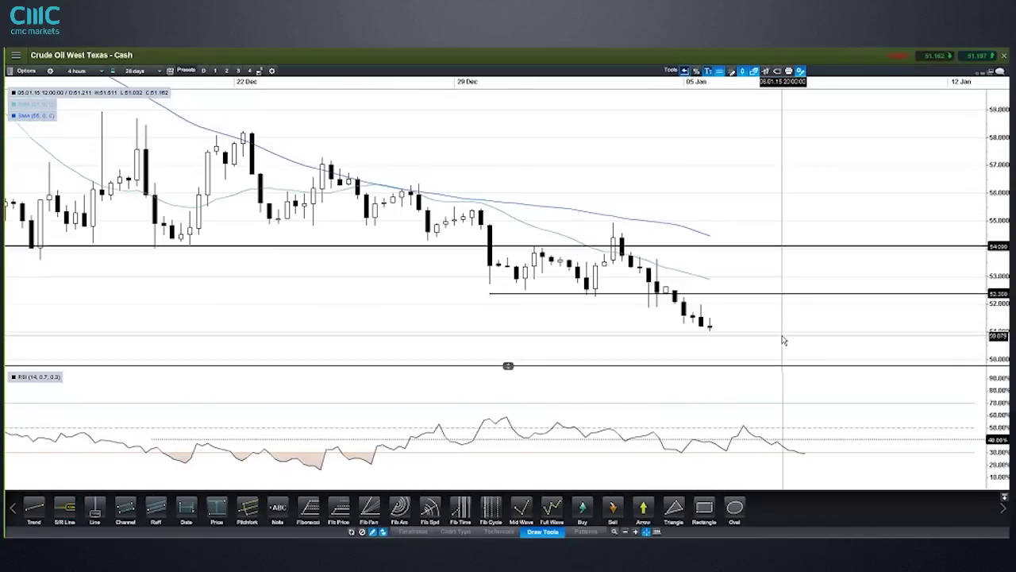
pyautogui.click(491, 293)
pyautogui.moveTo(491, 294); pyautogui.dragTo(630, 304)
pyautogui.rightClick(524, 292)
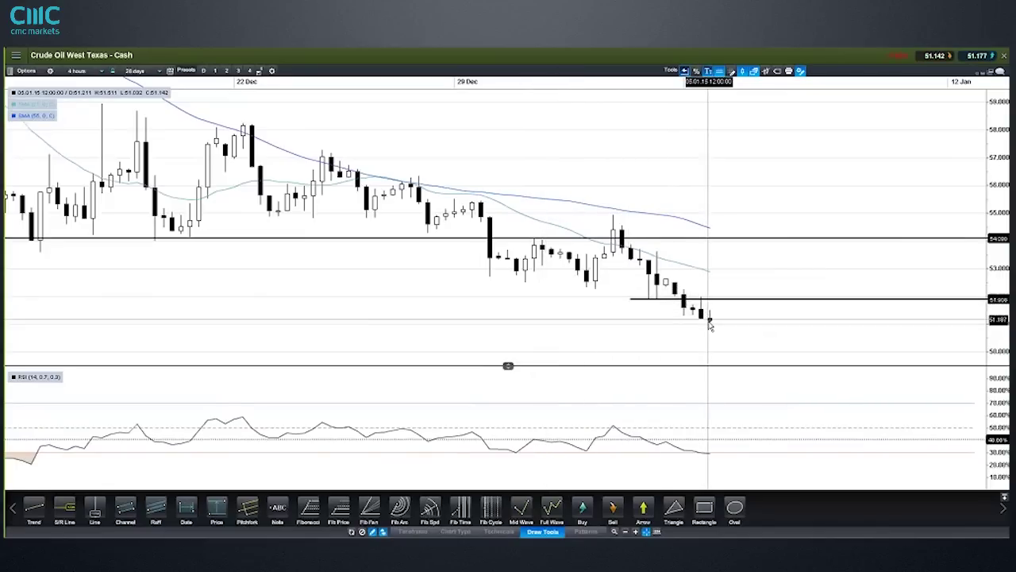
# Extend the lower support line back to 29 Dec and settle it at about 52.70.
pyautogui.click(635, 300)
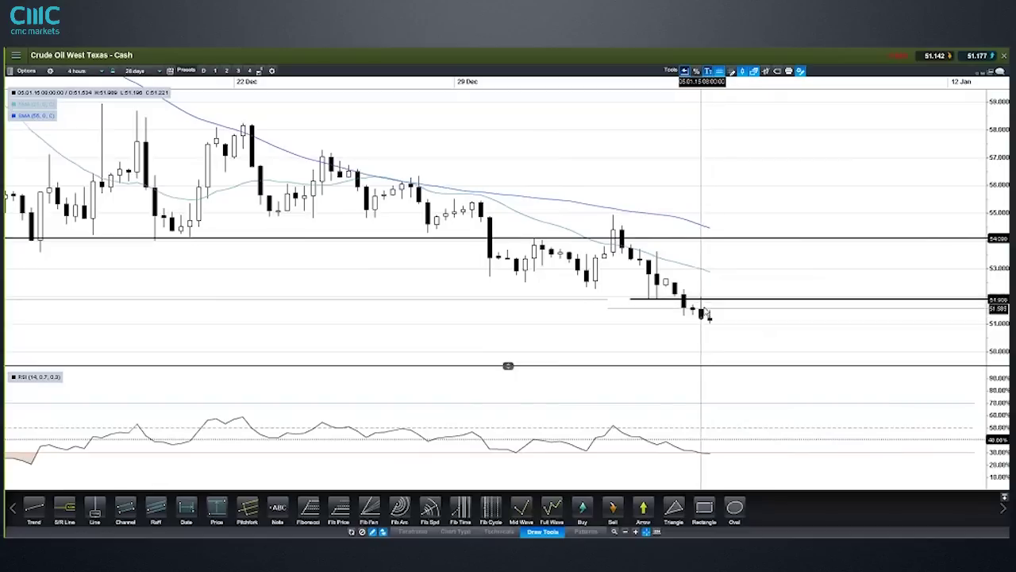
pyautogui.moveTo(632, 300); pyautogui.dragTo(562, 295)
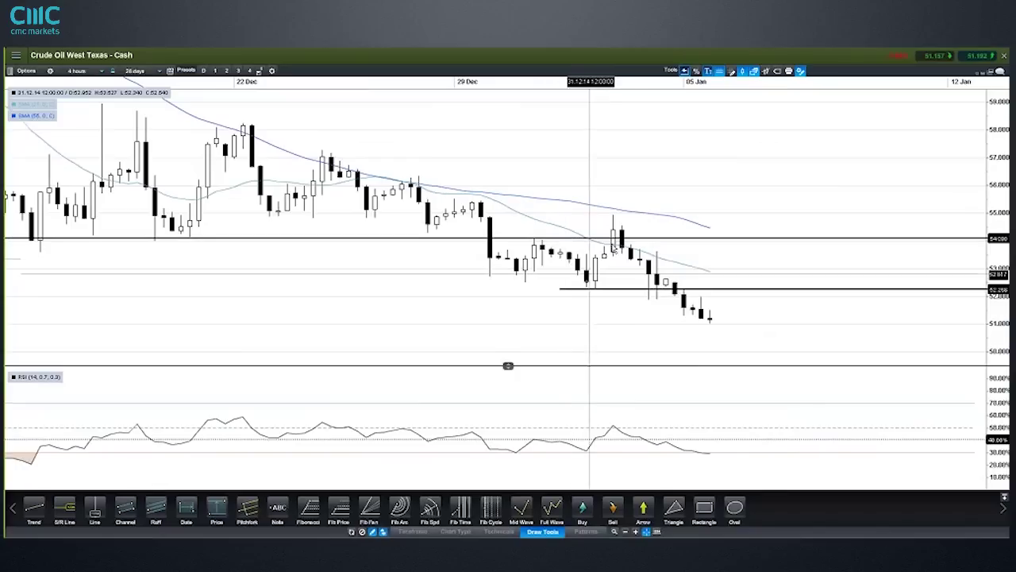
pyautogui.moveTo(573, 289); pyautogui.dragTo(482, 282)
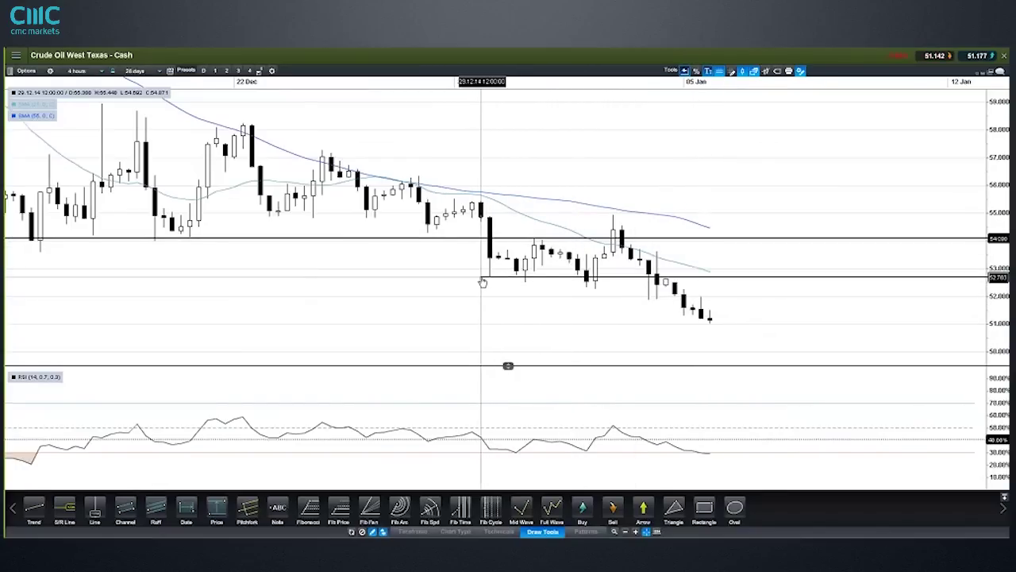
pyautogui.moveTo(710, 274); pyautogui.dragTo(721, 281)
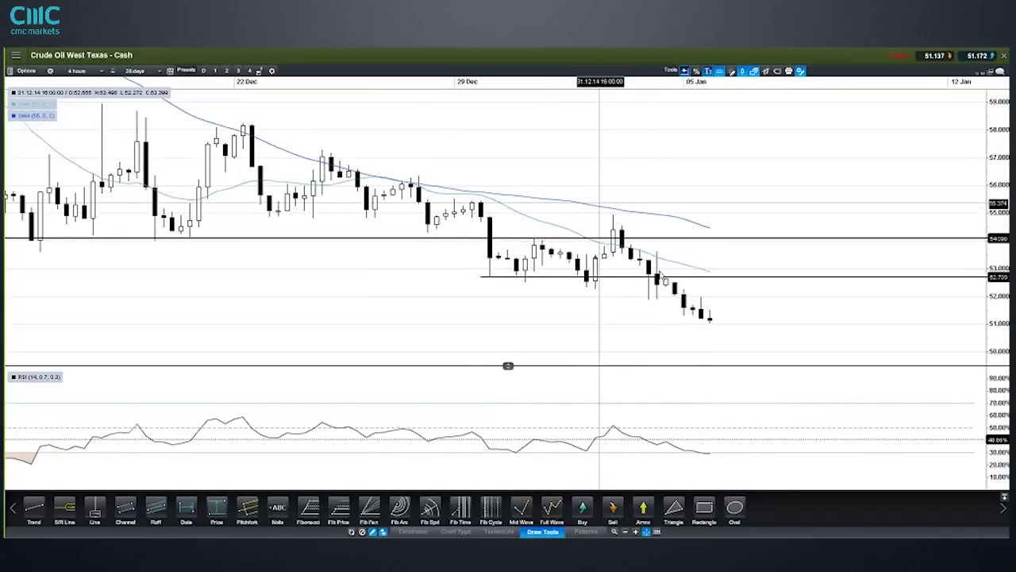
pyautogui.moveTo(712, 278); pyautogui.dragTo(713, 282)
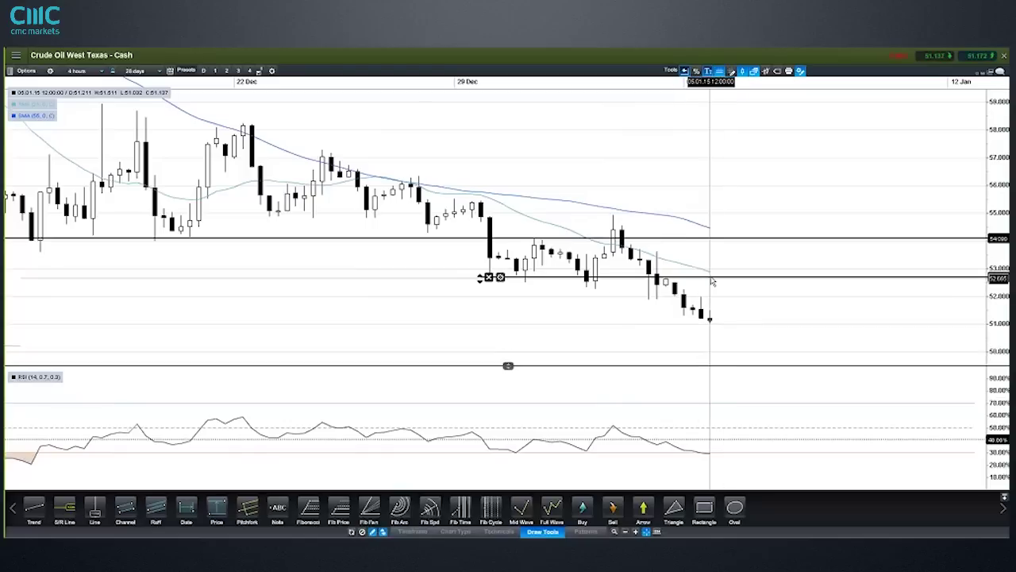
pyautogui.click(315, 518)
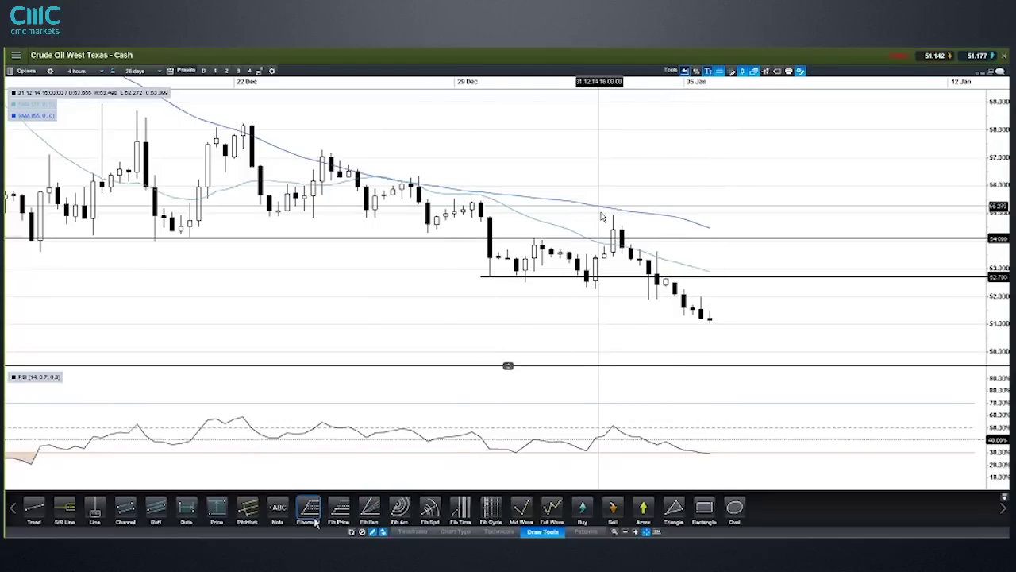
pyautogui.moveTo(598, 215); pyautogui.dragTo(673, 324)
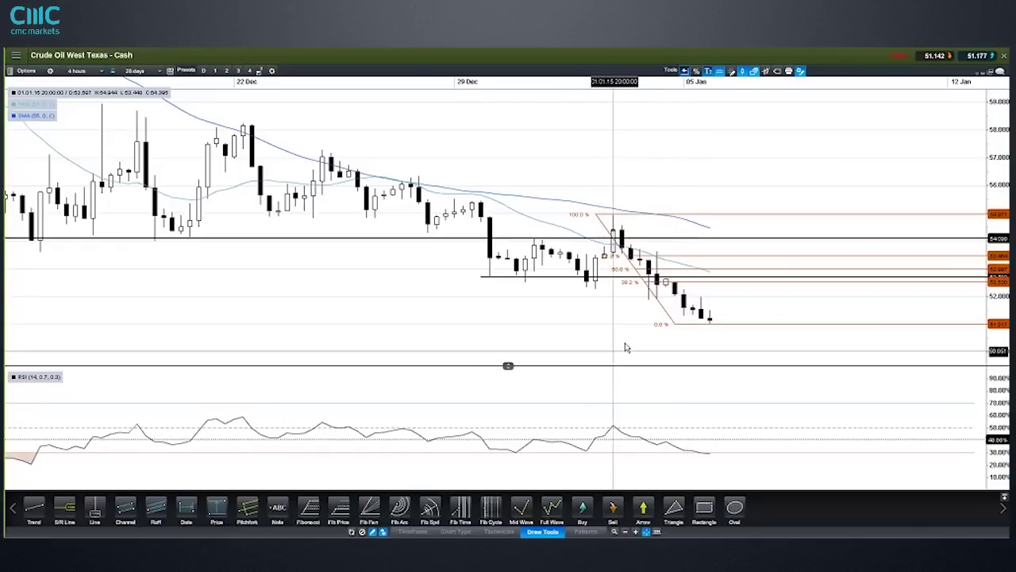
pyautogui.click(585, 278)
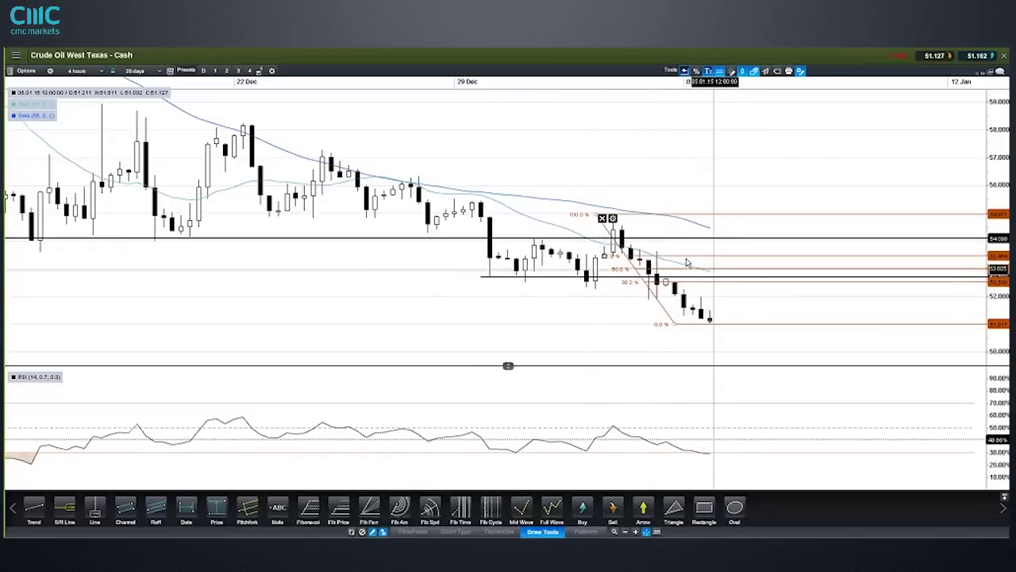
pyautogui.click(602, 218)
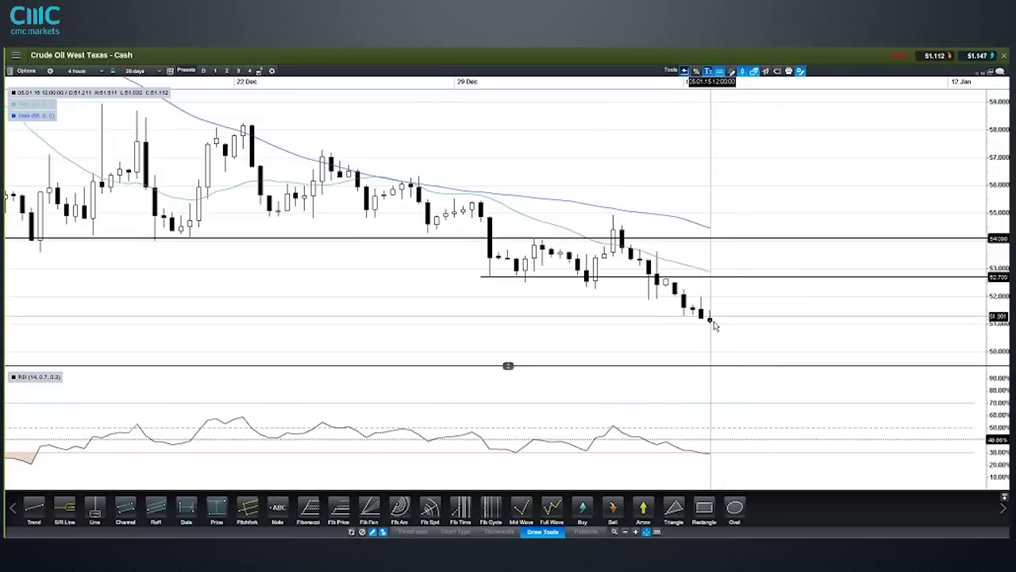
# Restore the WTI chart, open Crude Oil Brent - Cash from Main Commods, and maximise it.
pyautogui.click(990, 71)
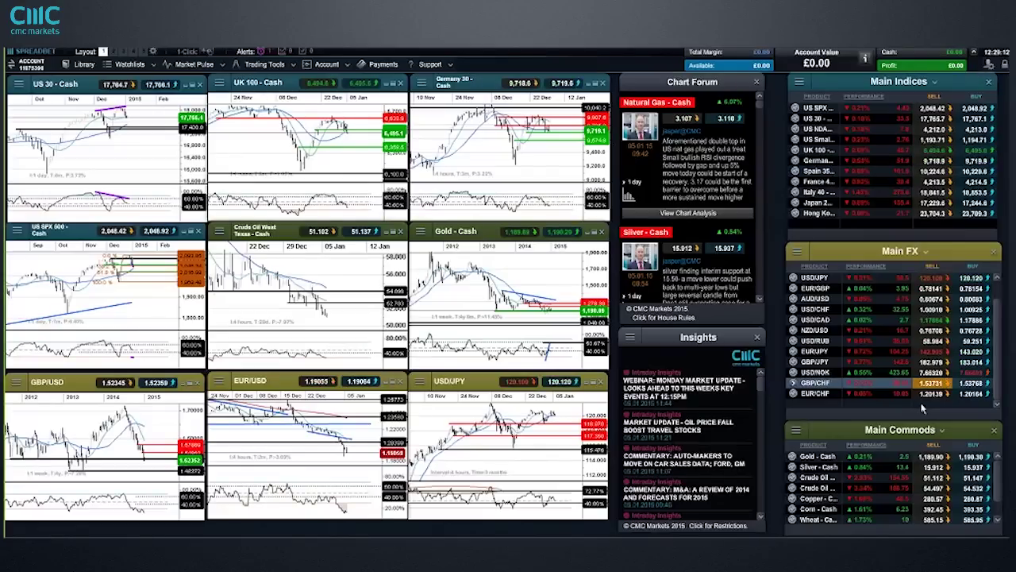
pyautogui.rightClick(795, 480)
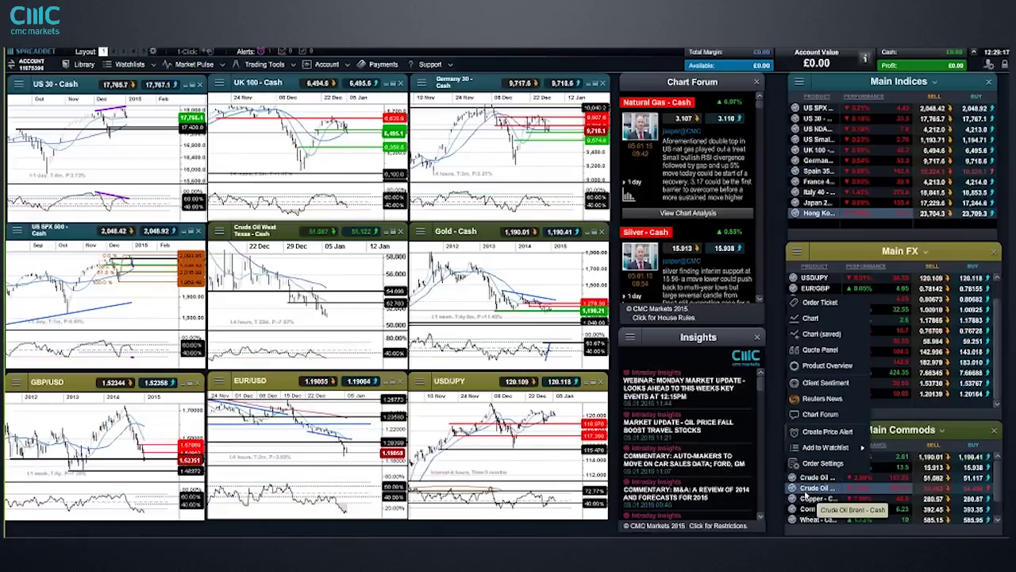
pyautogui.rightClick(795, 489)
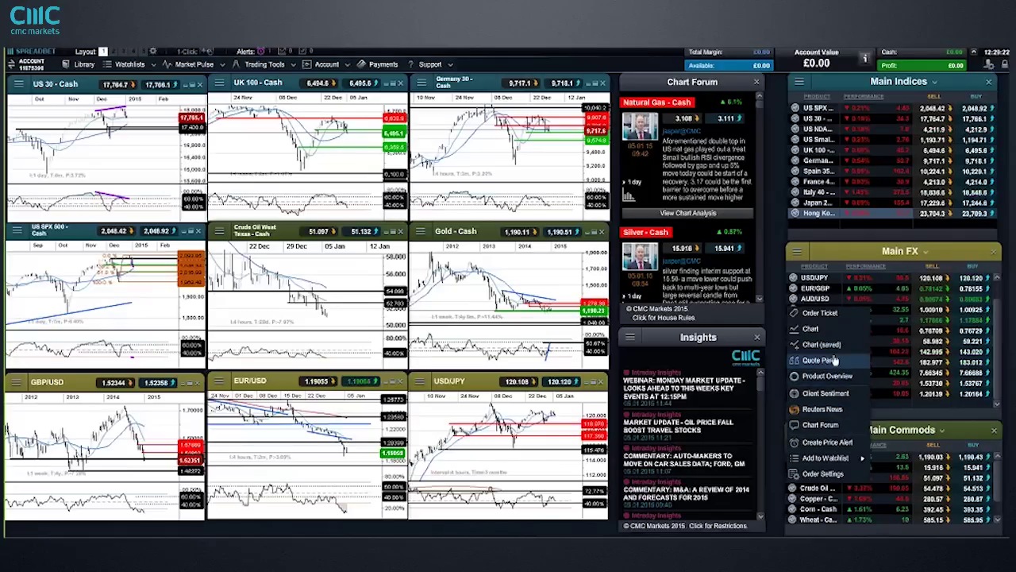
pyautogui.click(824, 345)
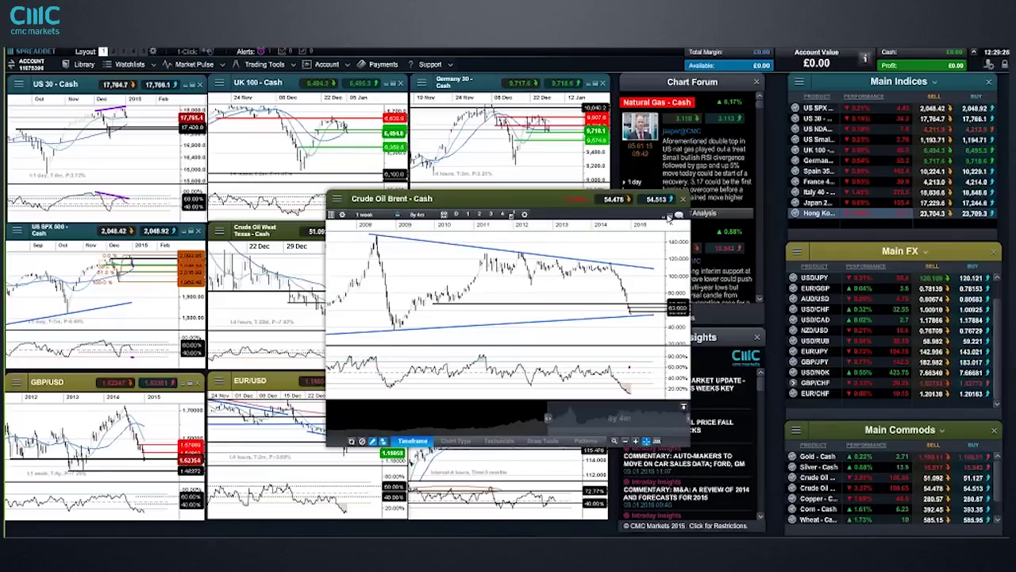
pyautogui.click(669, 215)
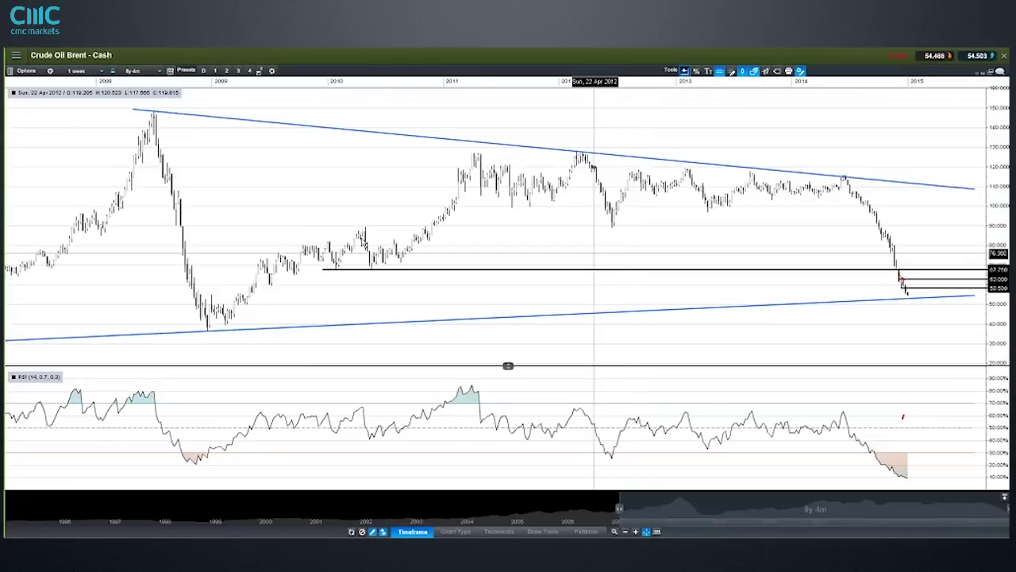
# Show Brent as 1-month candles spanning 17y 6m back to 2001 and inspect the candles.
pyautogui.scroll(2, 284, 216)
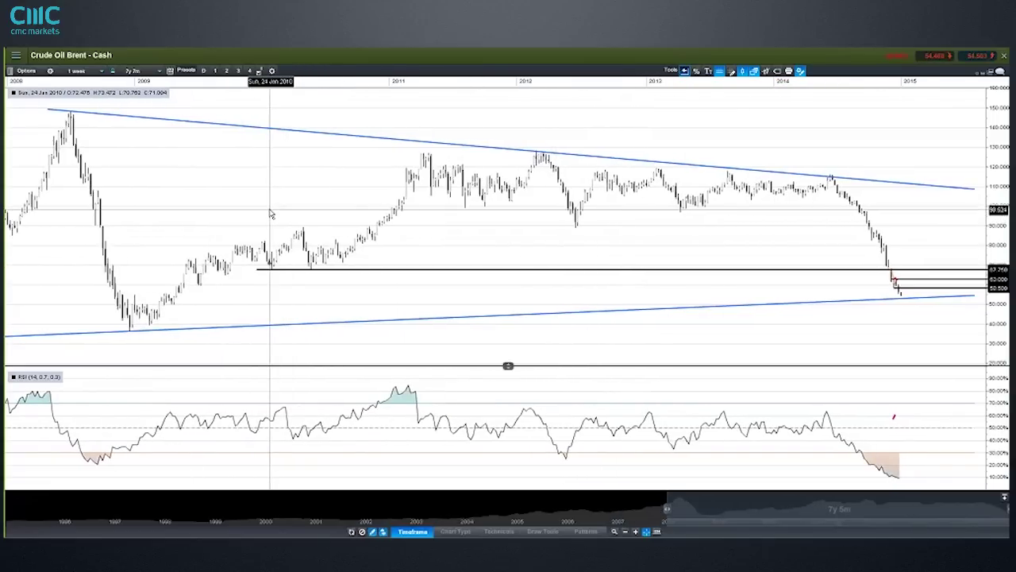
pyautogui.scroll(-2, 270, 215)
pyautogui.click(80, 70)
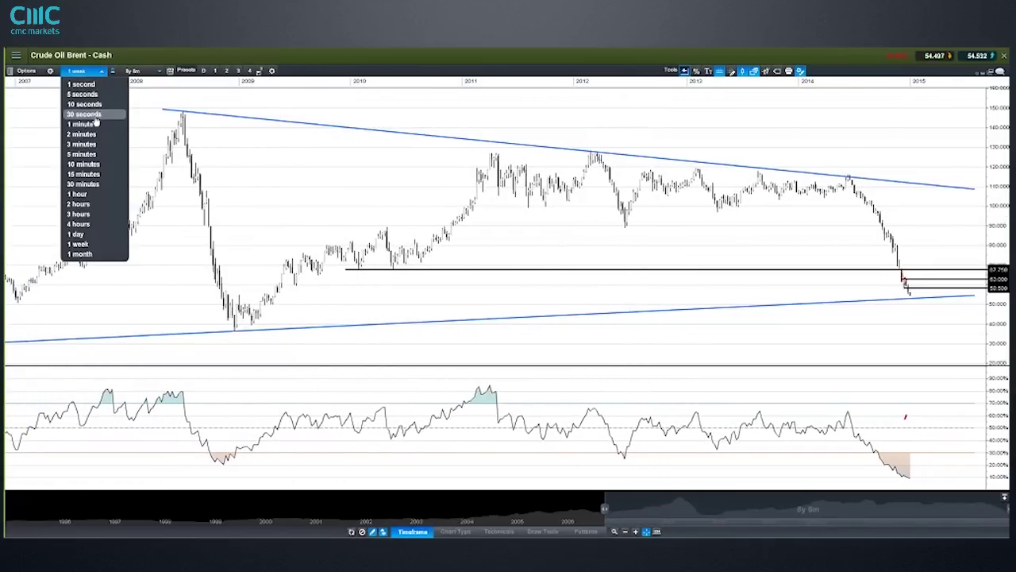
pyautogui.click(80, 254)
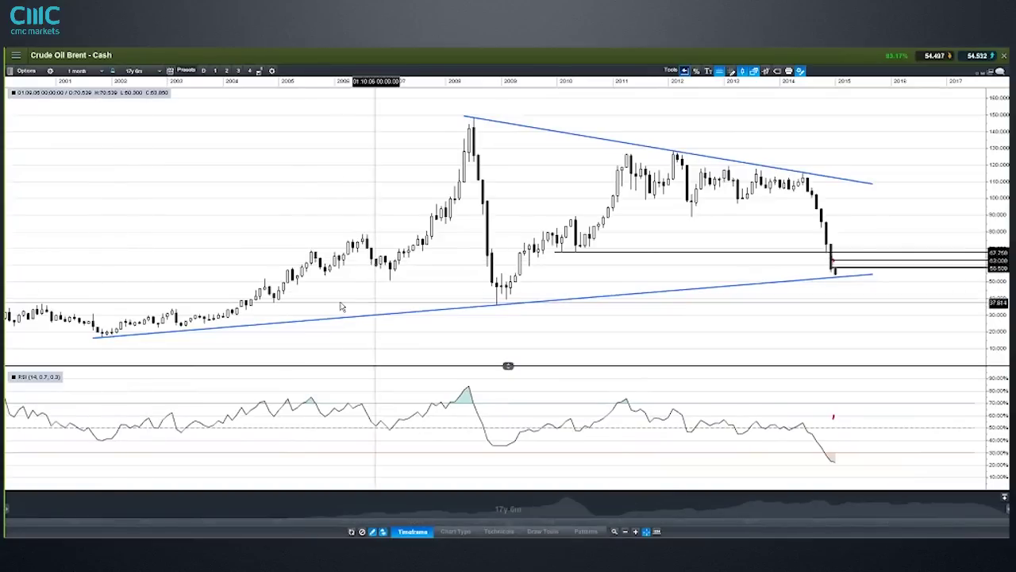
pyautogui.moveTo(712, 291)
pyautogui.moveTo(658, 265)
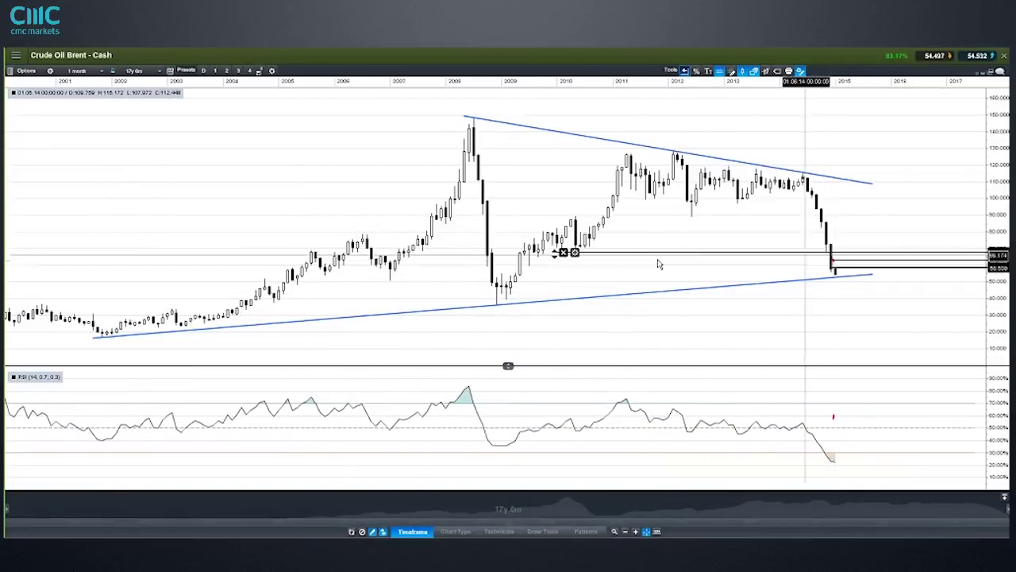
pyautogui.moveTo(831, 266)
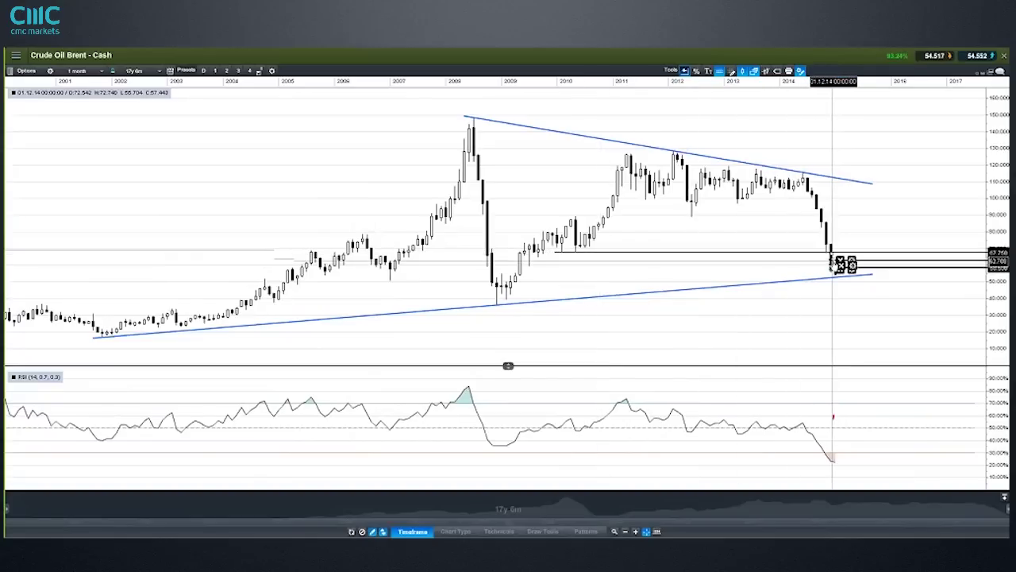
pyautogui.moveTo(840, 284)
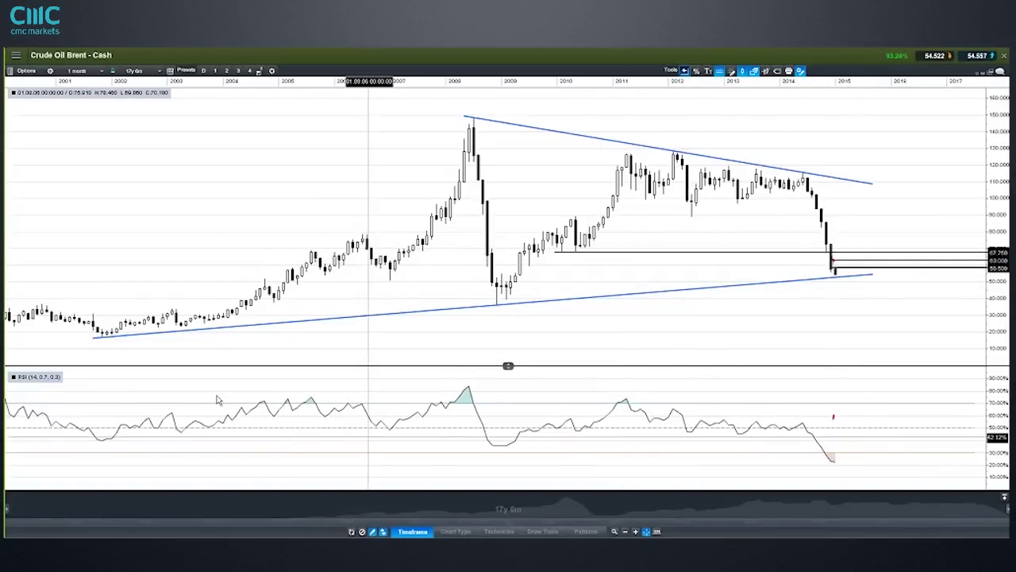
pyautogui.moveTo(192, 341)
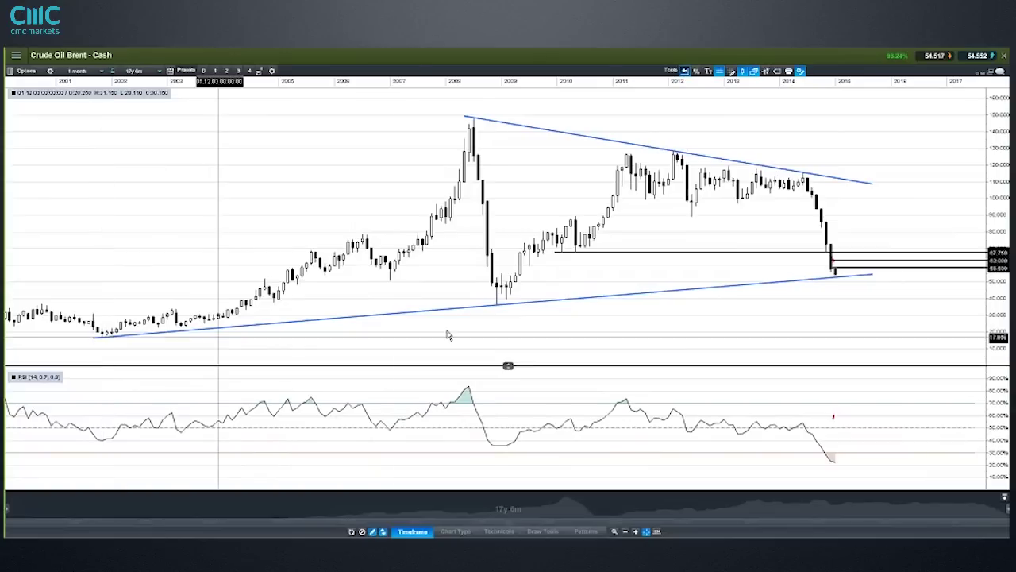
pyautogui.moveTo(496, 306)
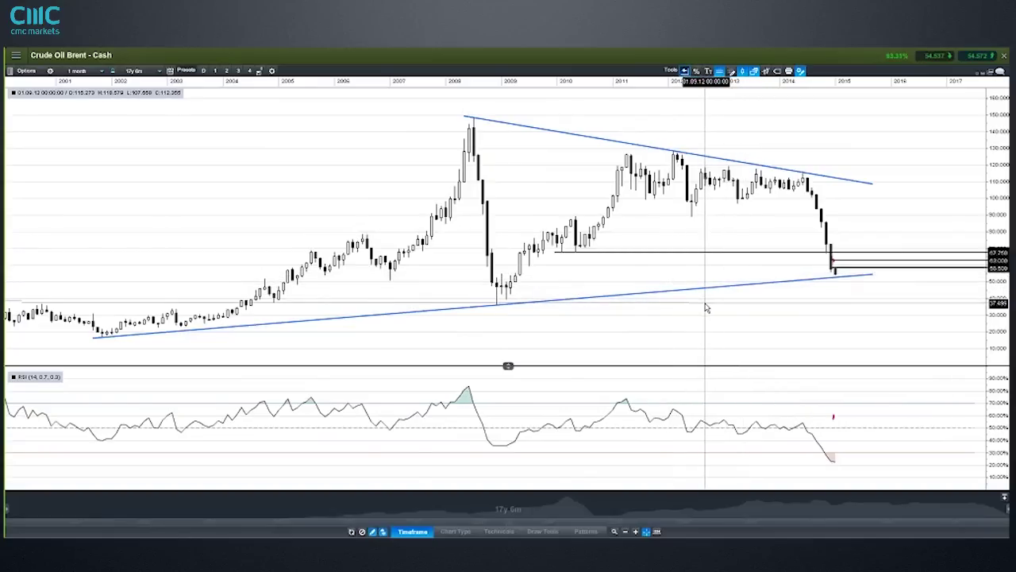
pyautogui.click(494, 308)
pyautogui.click(499, 308)
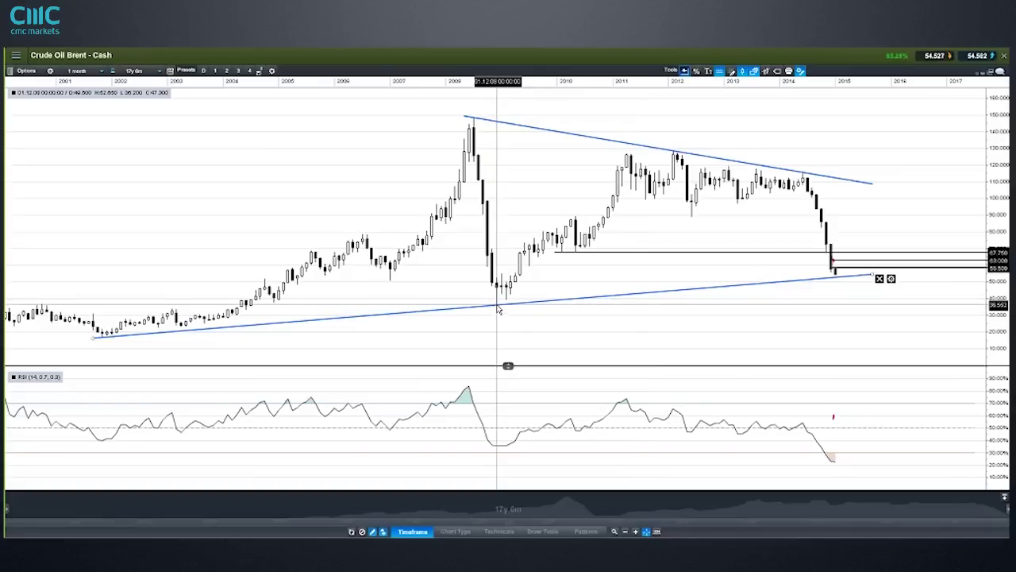
pyautogui.moveTo(499, 310)
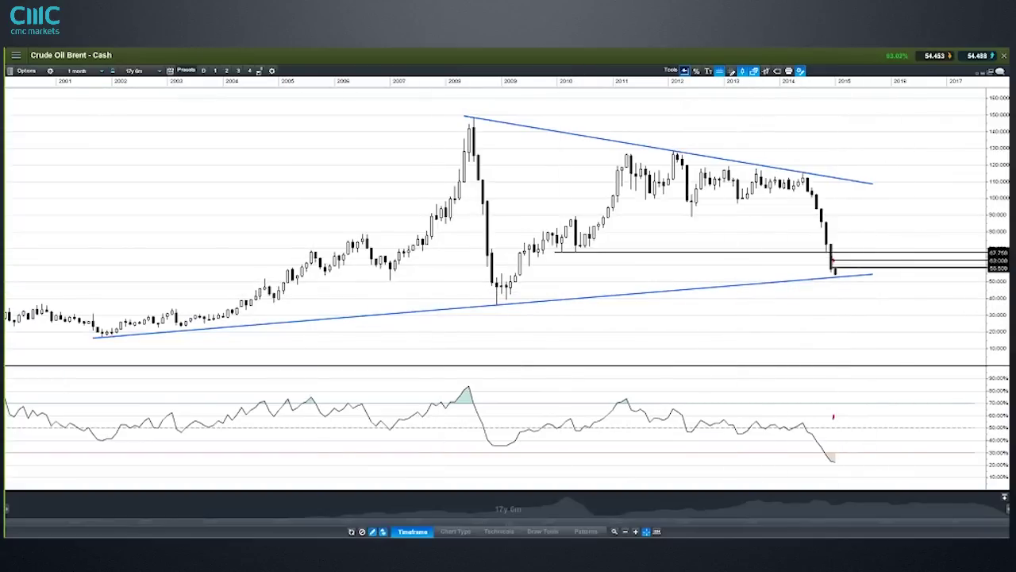
# Restore the Crude Oil Brent chart and close its floating window, leaving the nine-chart grid.
pyautogui.click(980, 73)
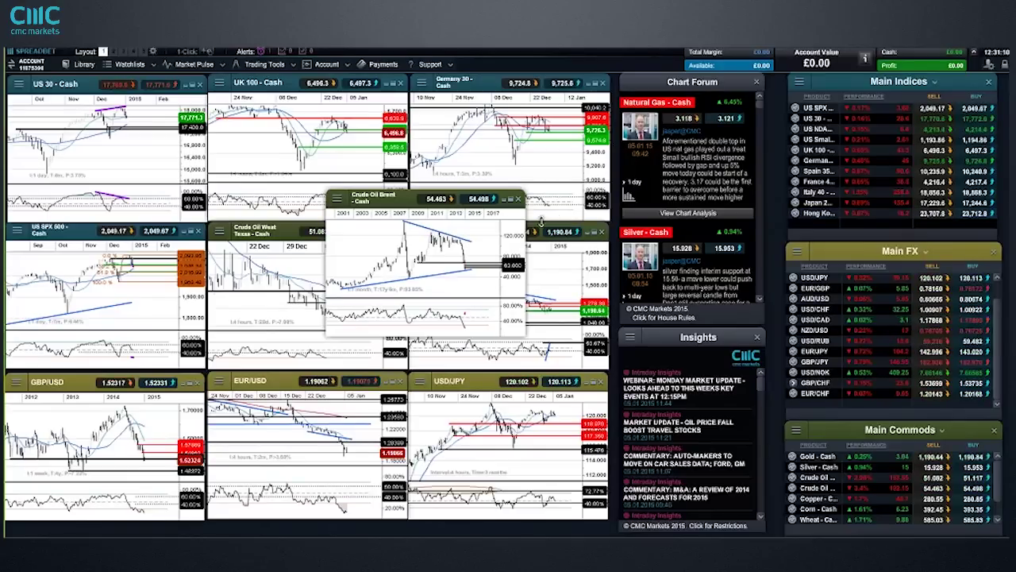
pyautogui.click(520, 199)
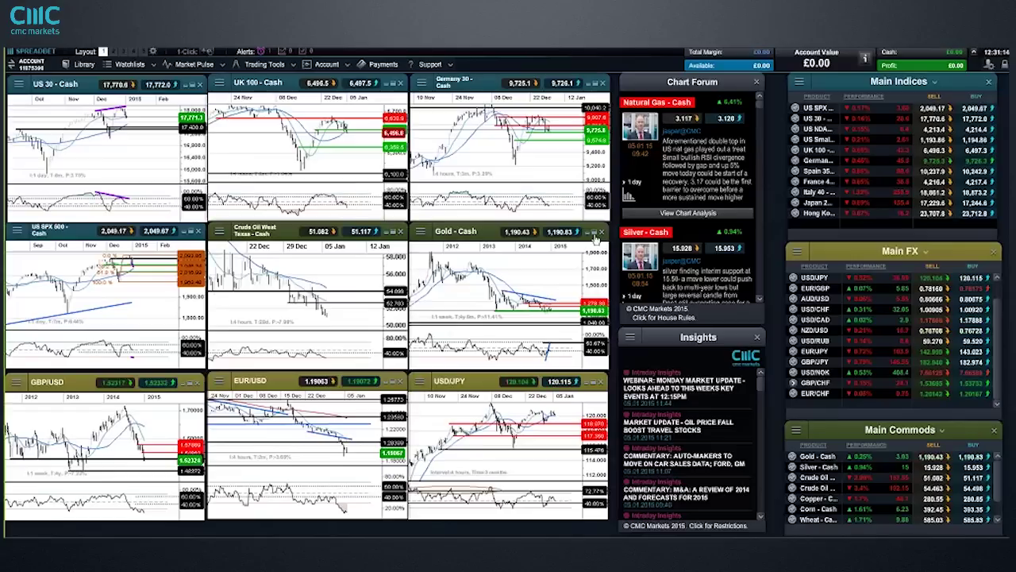
# Maximize the weekly GBP/USD chart, zoom out, and drag the horizontal support line onto the recent low.
pyautogui.click(192, 385)
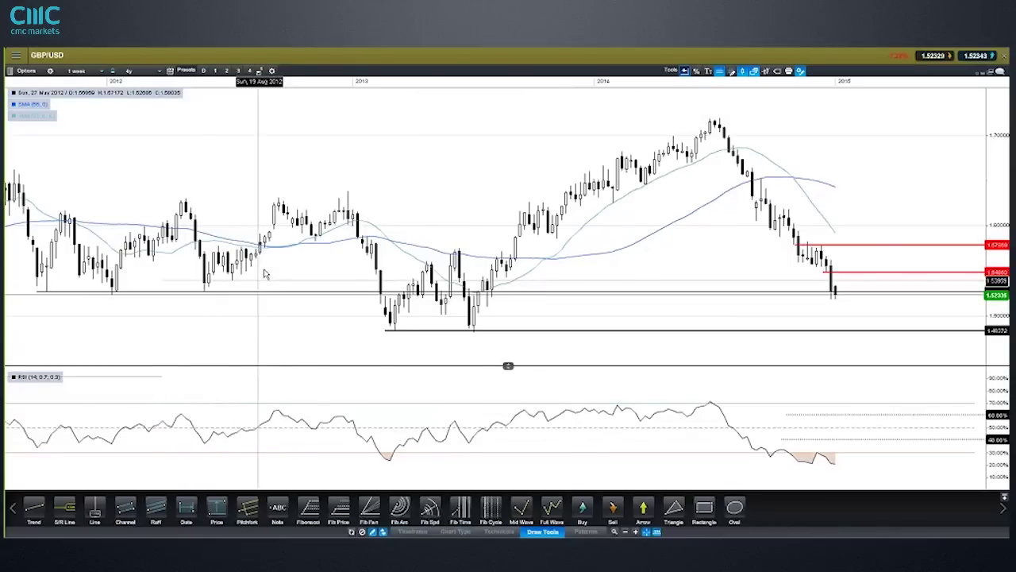
pyautogui.scroll(-1, 325, 310)
pyautogui.scroll(-1, 325, 309)
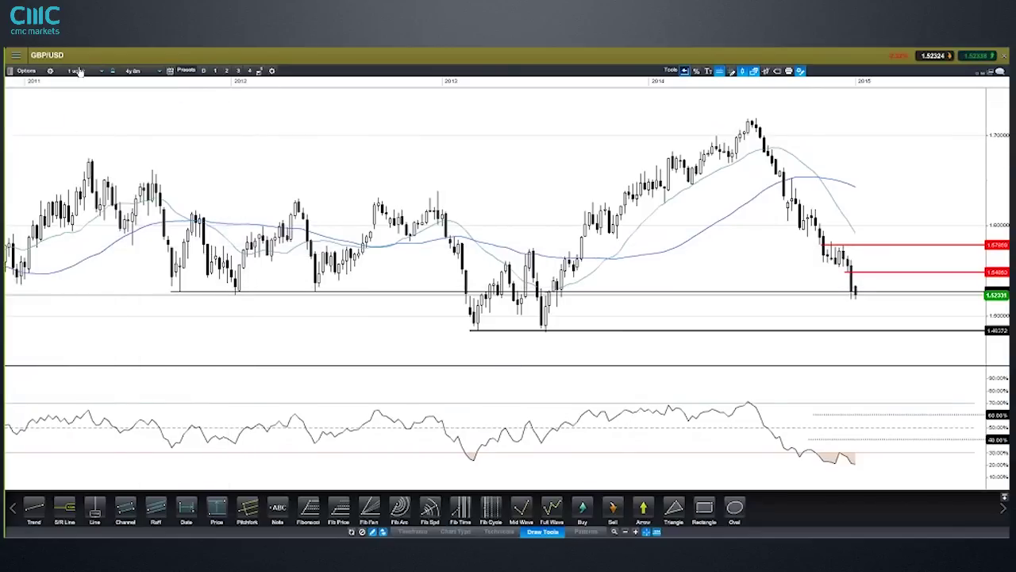
pyautogui.scroll(-2, 272, 284)
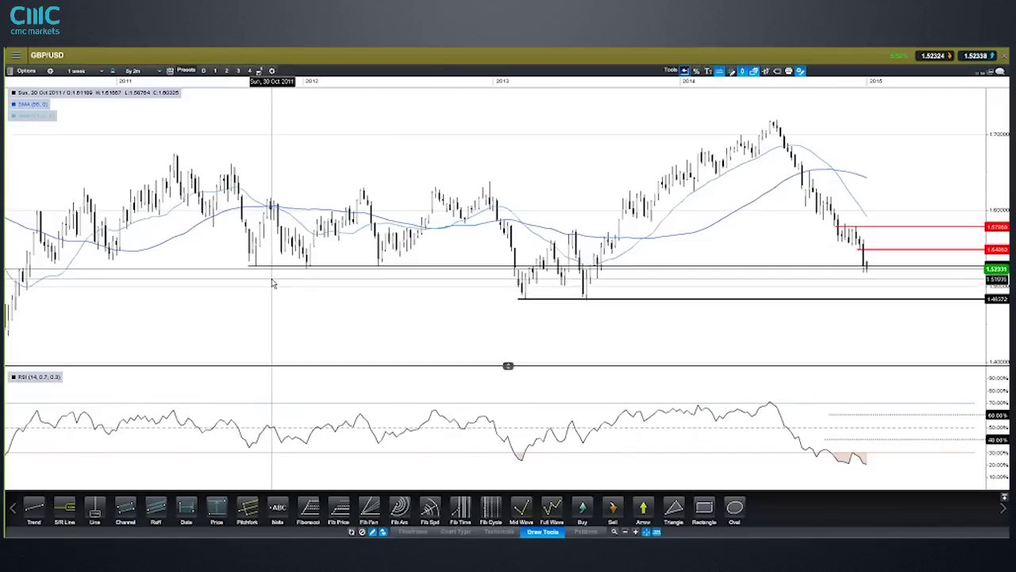
pyautogui.scroll(-1, 332, 289)
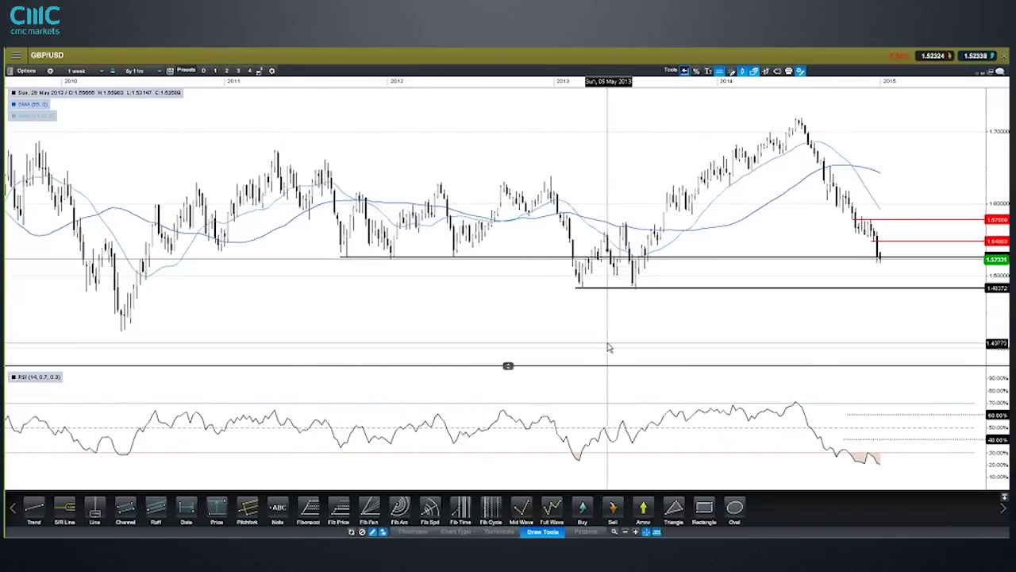
pyautogui.moveTo(608, 347)
pyautogui.moveTo(608, 344); pyautogui.dragTo(415, 257)
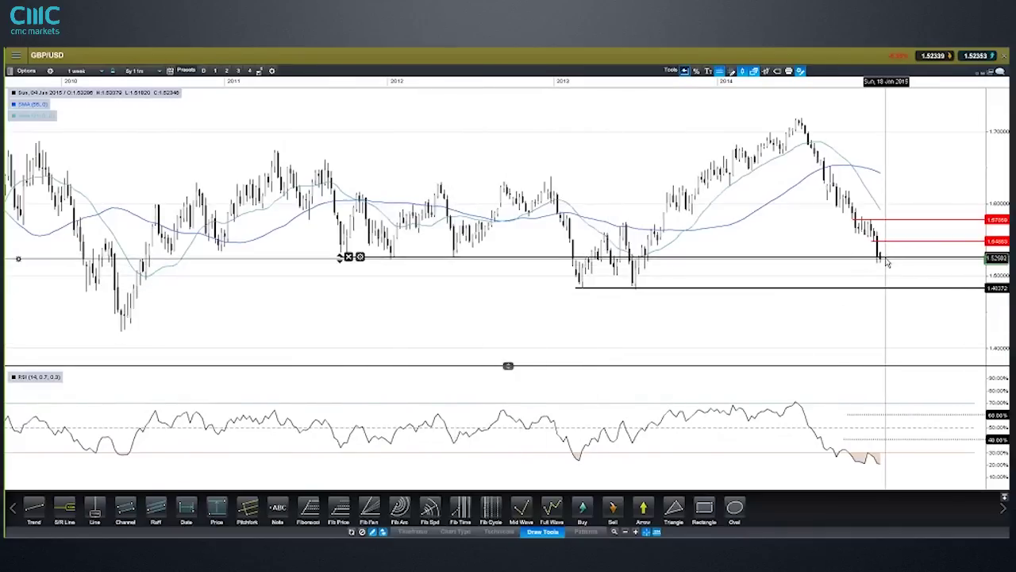
# Check the adjusted line and the lower support line at 1.48372 by selecting and deselecting them.
pyautogui.scroll(1, 881, 265)
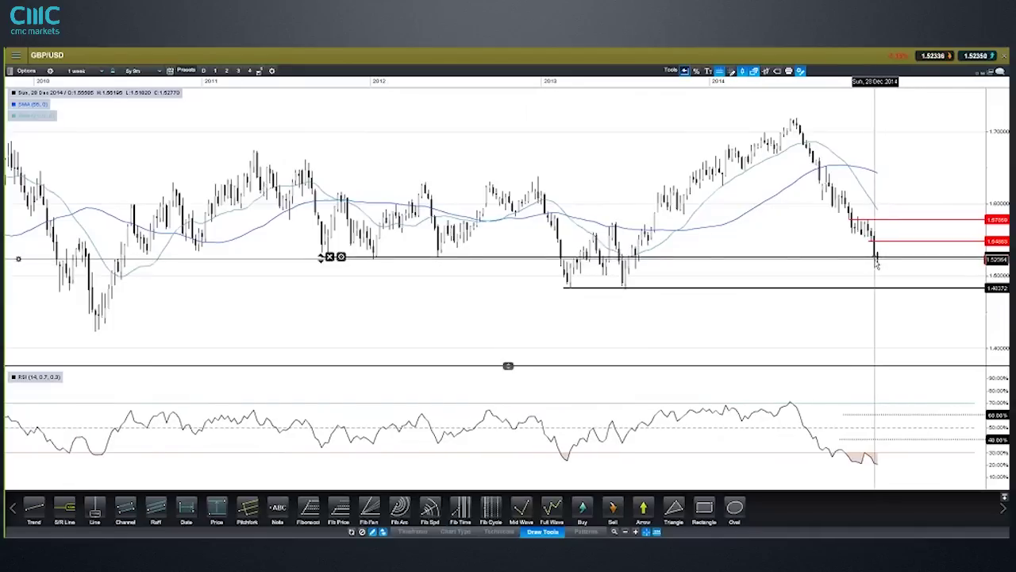
pyautogui.click(783, 292)
pyautogui.scroll(-2, 761, 297)
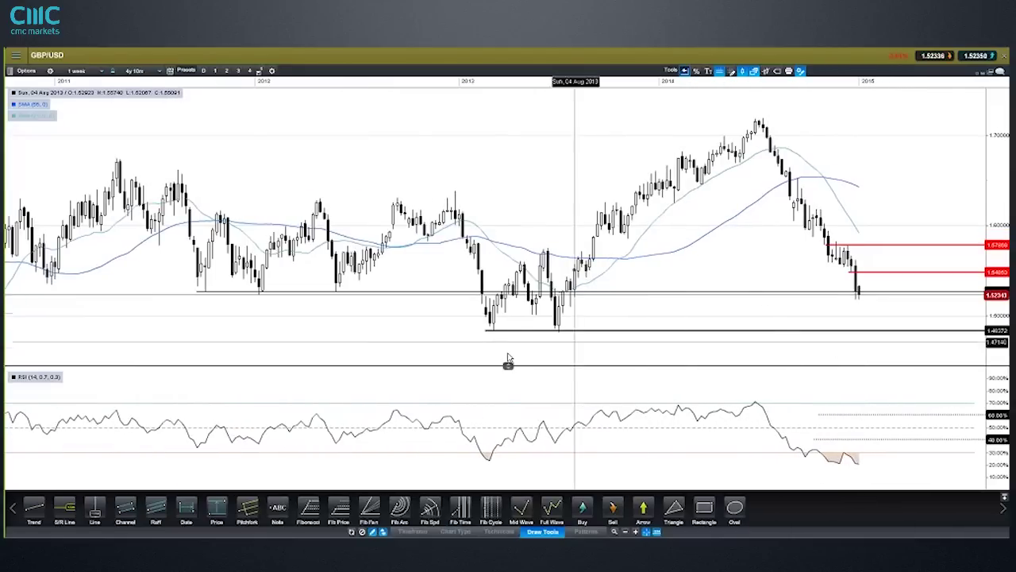
pyautogui.click(858, 294)
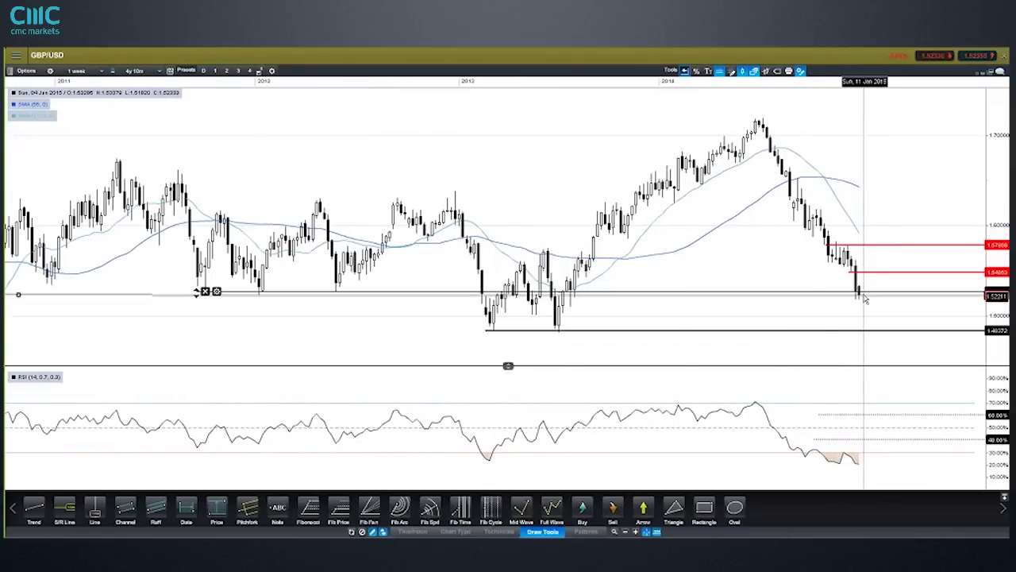
pyautogui.click(560, 332)
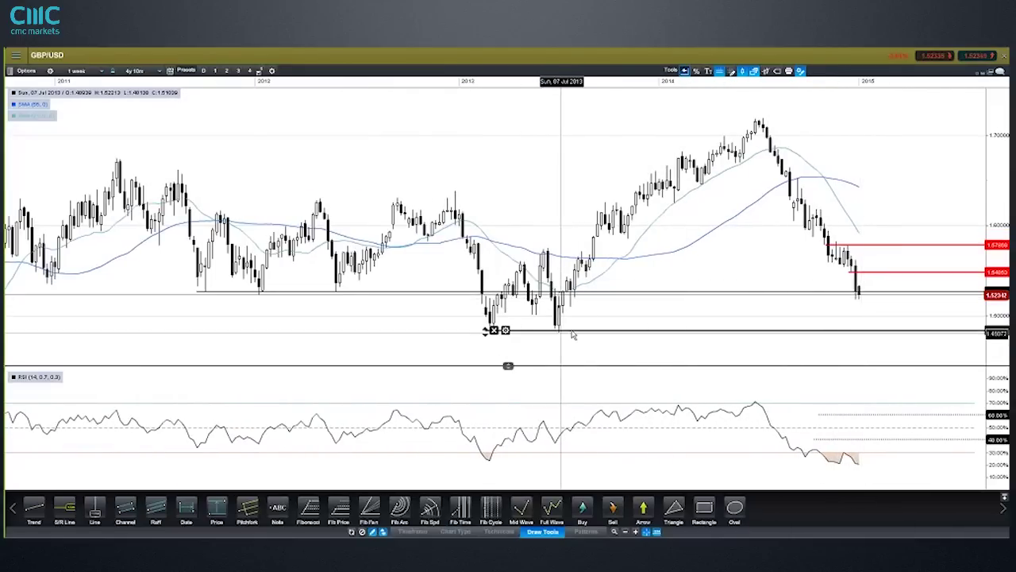
pyautogui.click(616, 400)
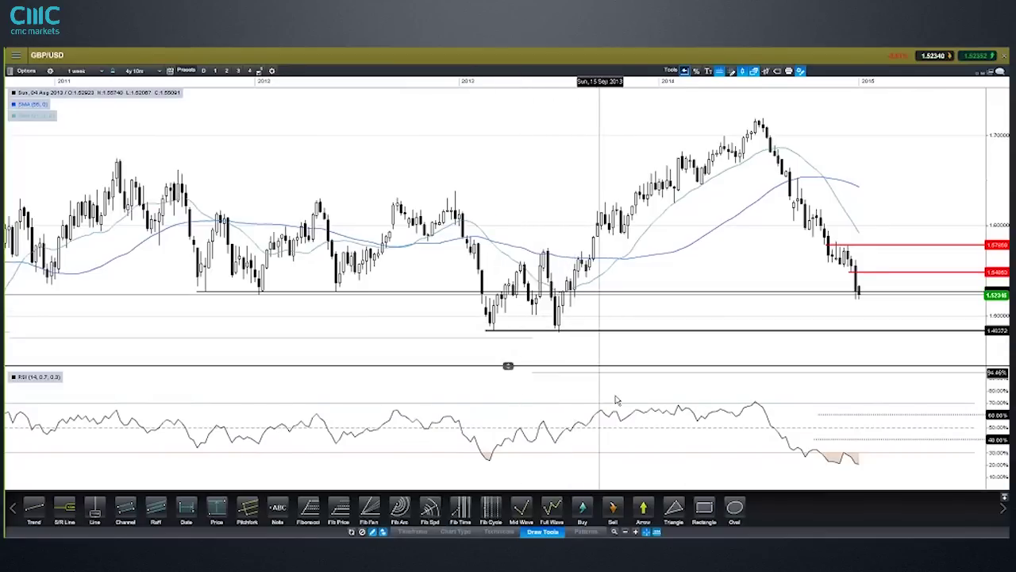
pyautogui.moveTo(617, 401)
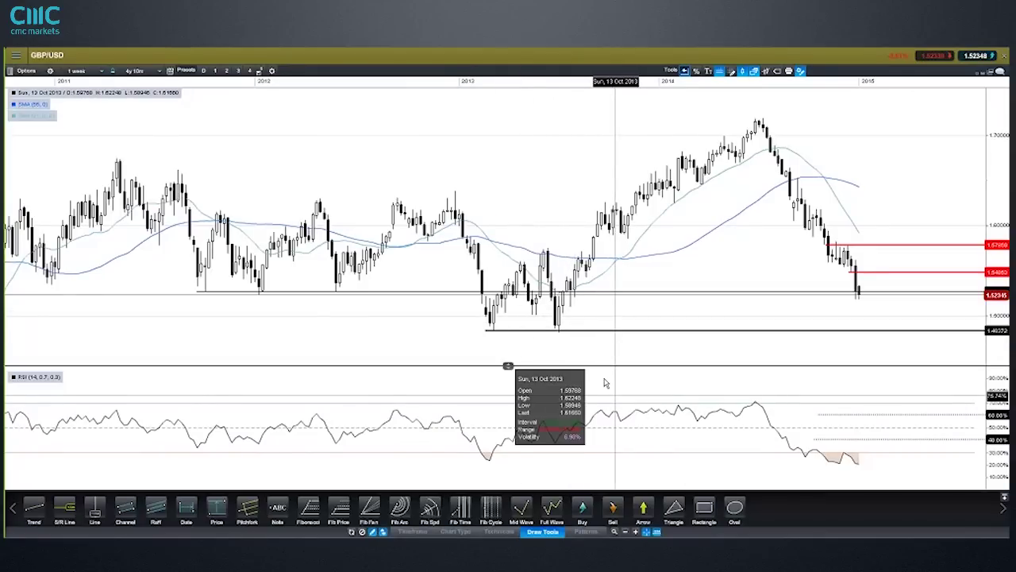
pyautogui.click(495, 331)
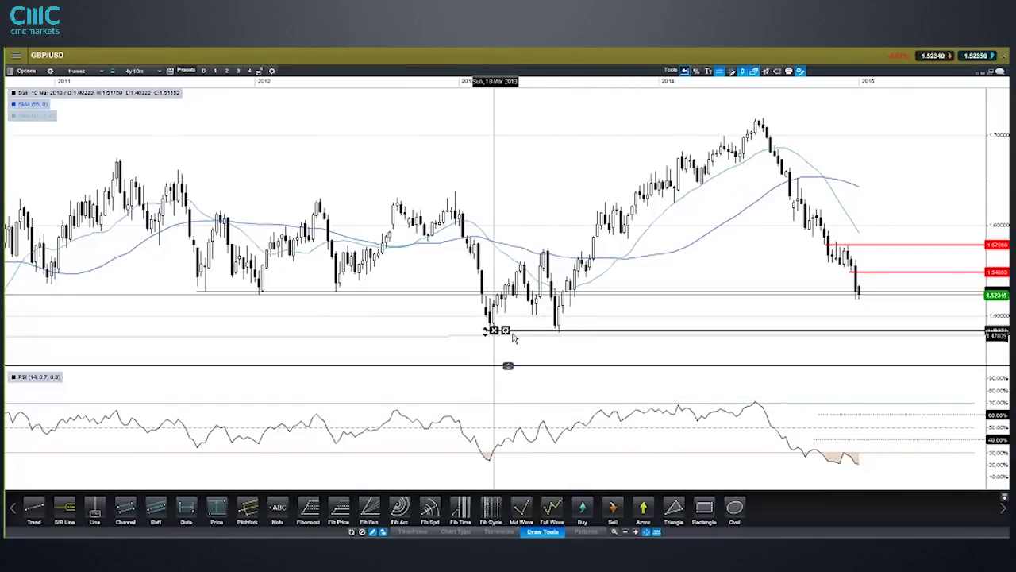
pyautogui.click(680, 400)
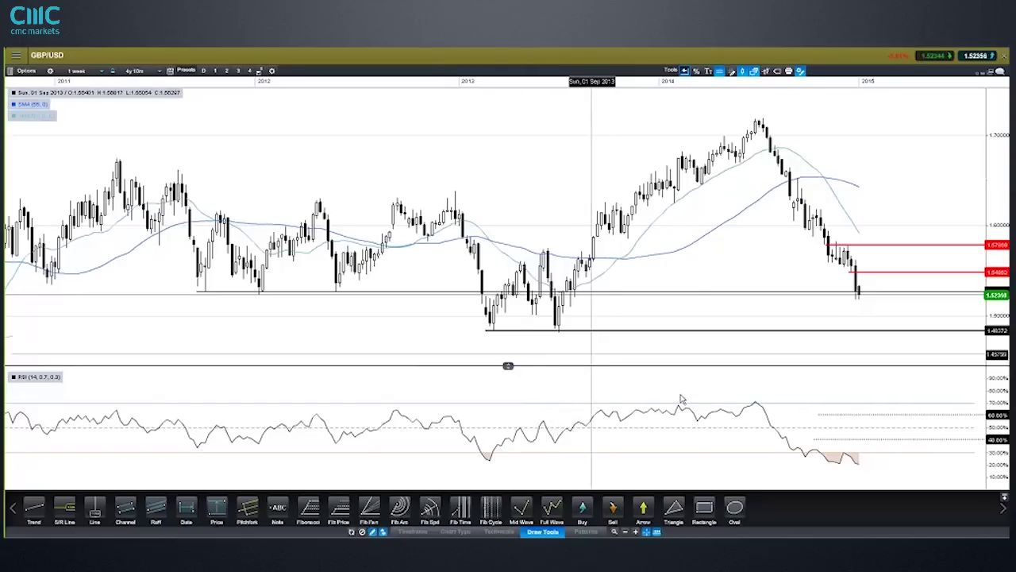
pyautogui.moveTo(699, 407)
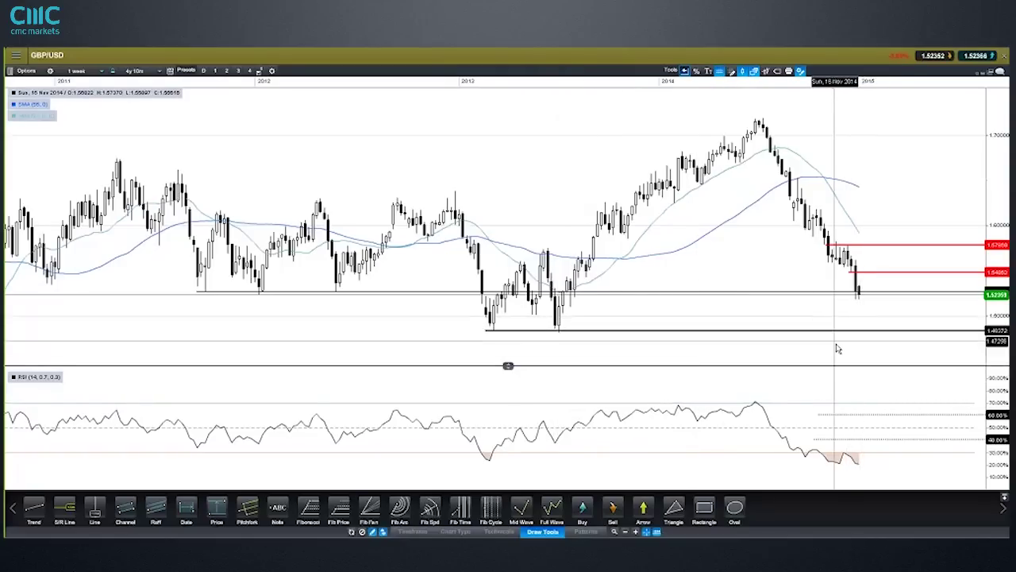
pyautogui.moveTo(838, 350)
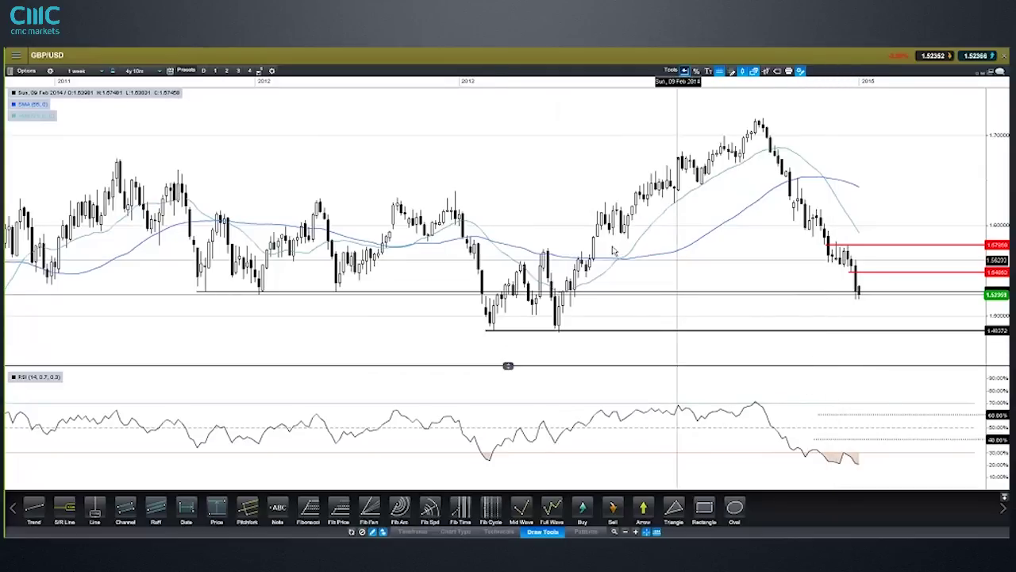
pyautogui.click(76, 71)
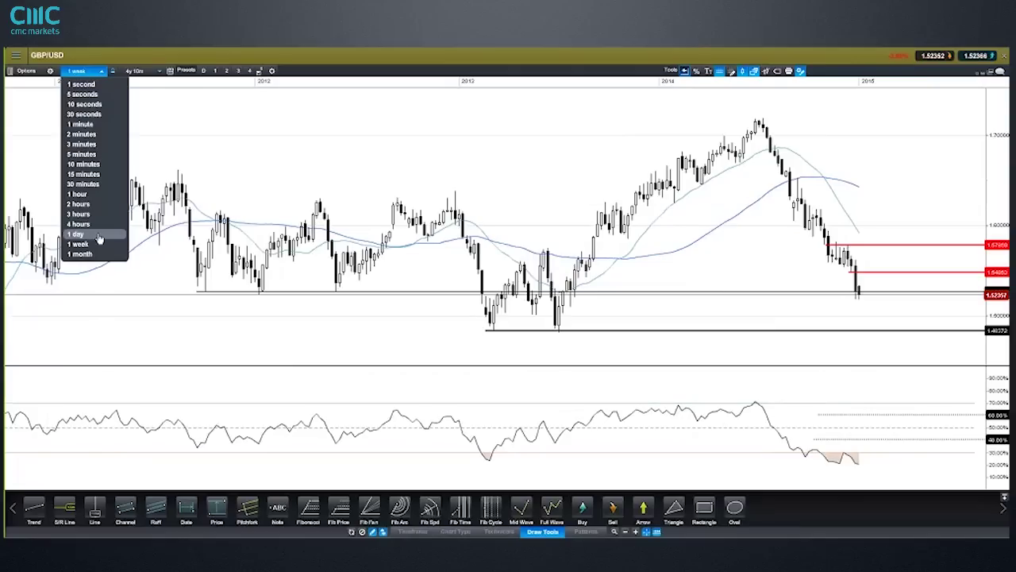
# Keep the 1 week interval and read candle OHLC values around 1.5235 on support.
pyautogui.click(530, 240)
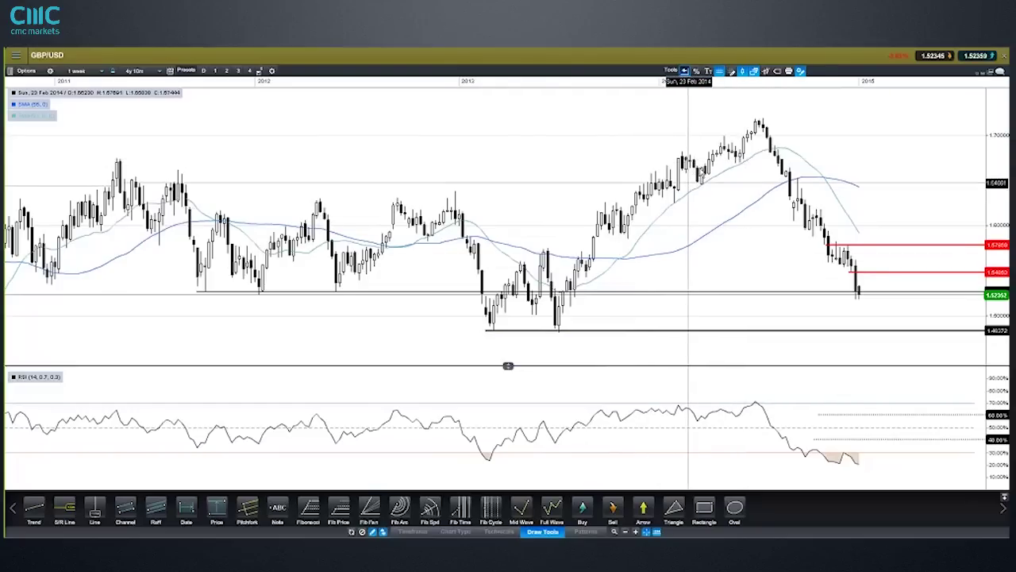
pyautogui.moveTo(747, 162)
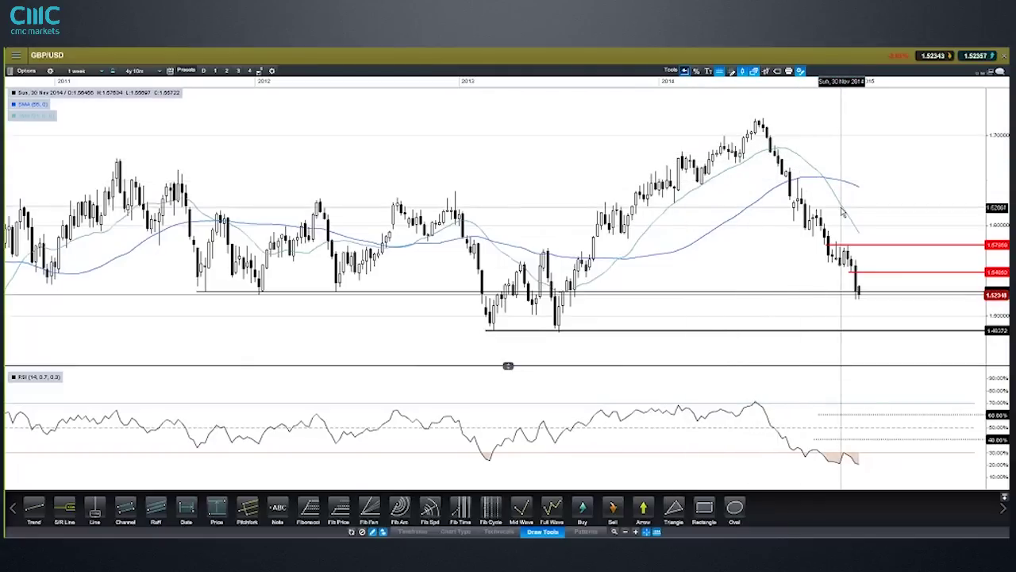
pyautogui.moveTo(843, 211)
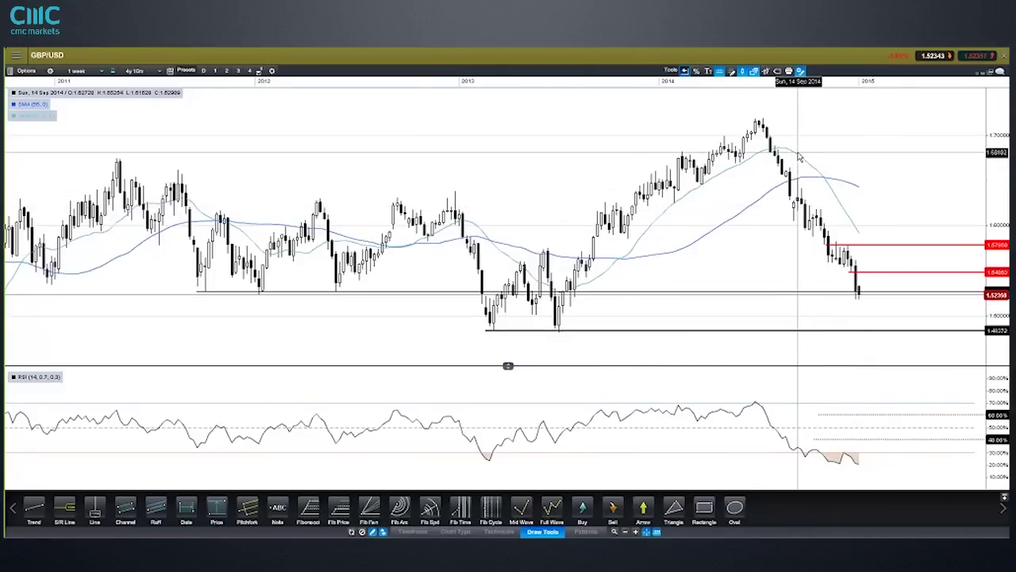
pyautogui.moveTo(799, 157)
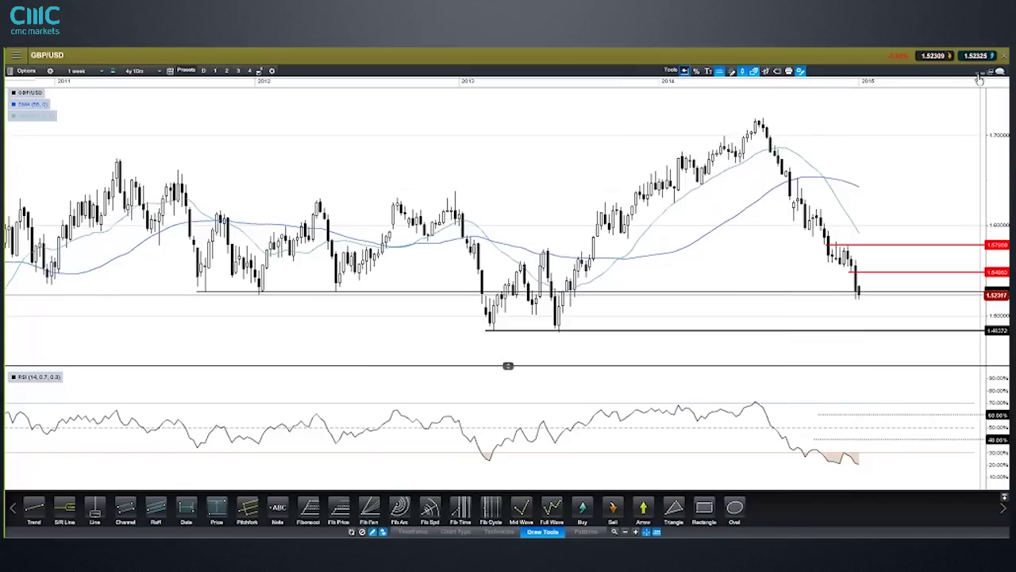
# Set GBP/USD to 1 day candles and raise the grey horizontal price line slightly.
pyautogui.click(102, 71)
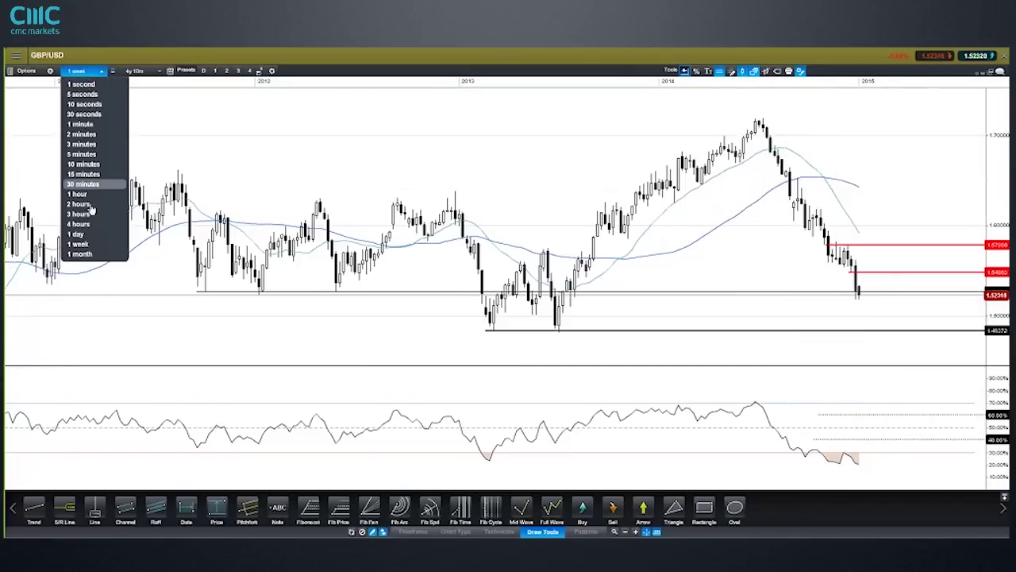
pyautogui.click(92, 234)
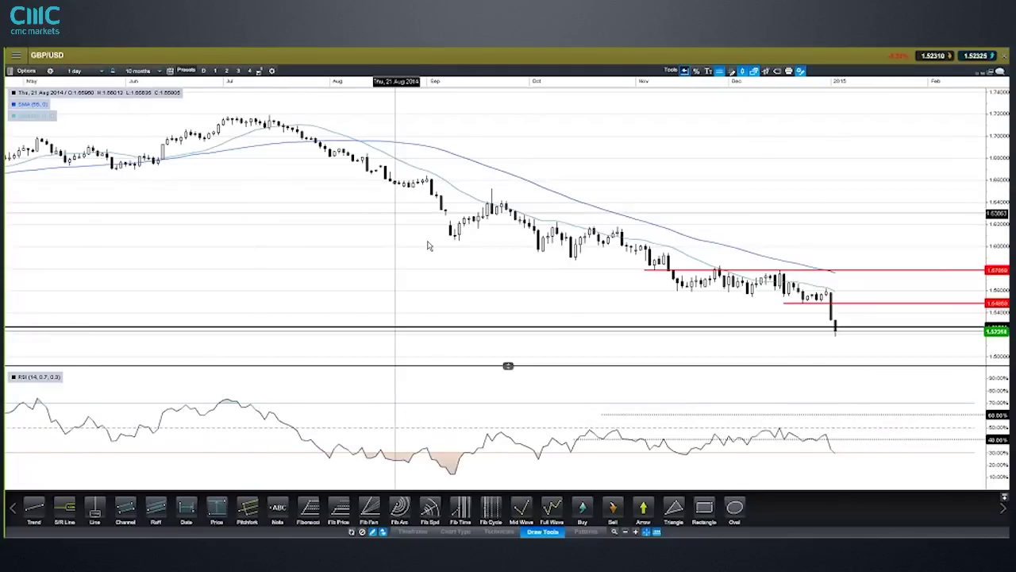
pyautogui.click(835, 326)
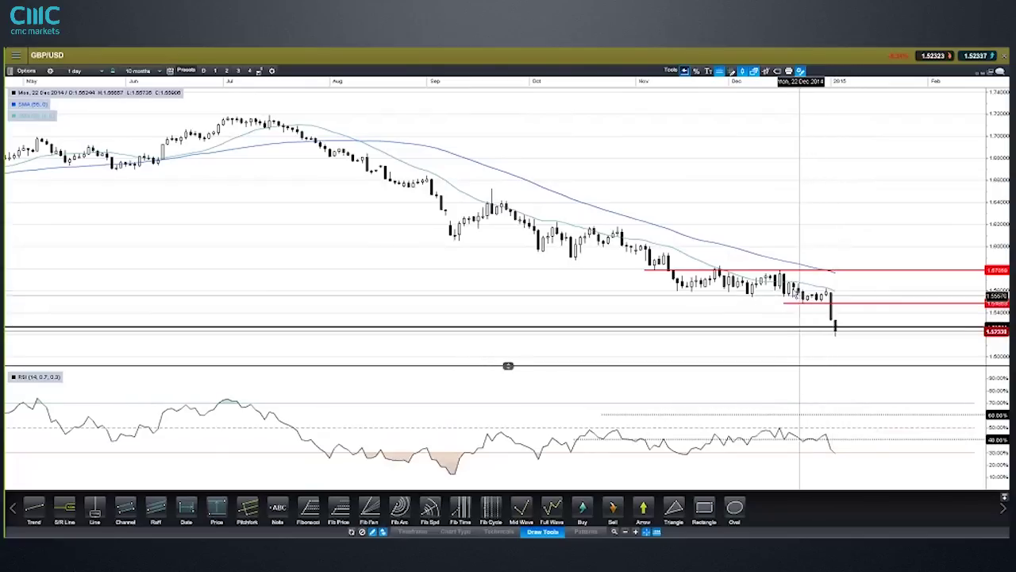
pyautogui.moveTo(739, 287); pyautogui.dragTo(654, 270)
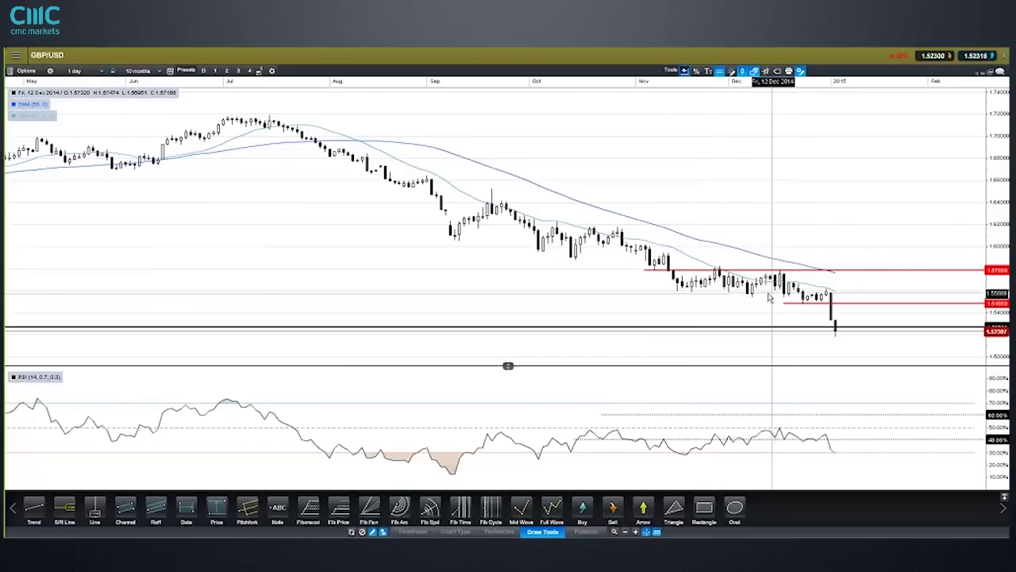
pyautogui.click(64, 512)
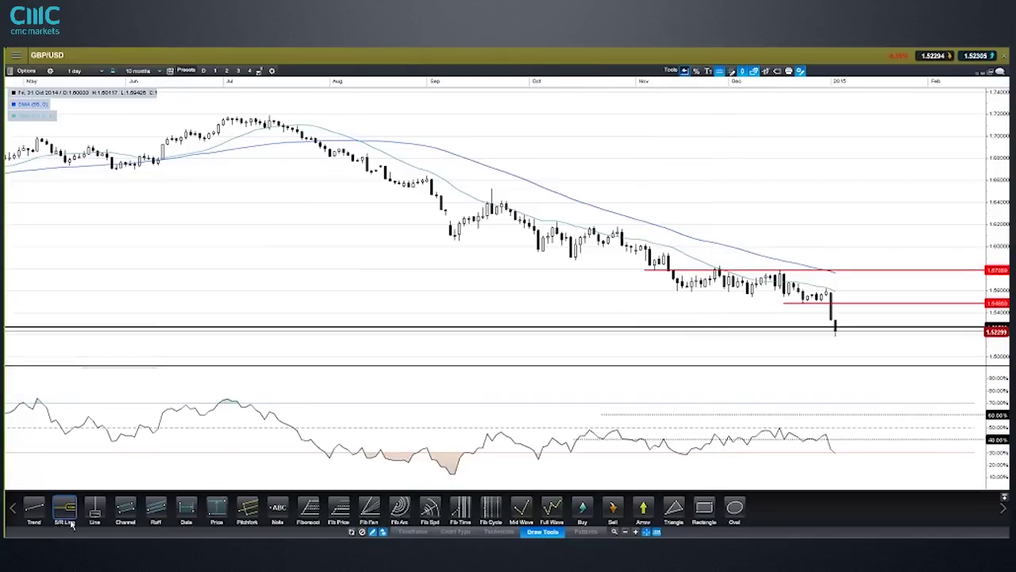
# Draw an S/R line at about 1.55257 beneath the November–December daily candles.
pyautogui.click(677, 294)
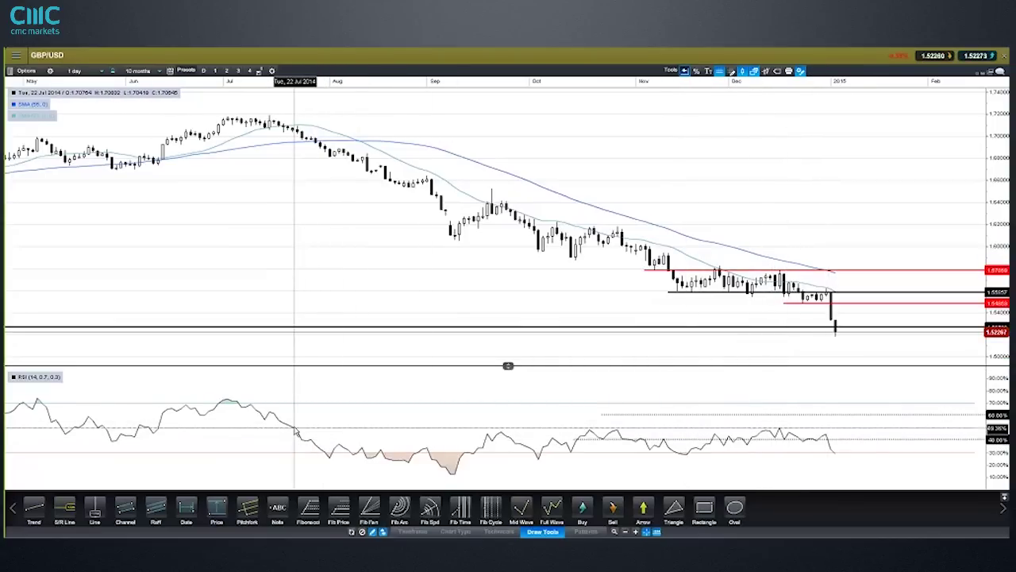
pyautogui.scroll(-5, 294, 433)
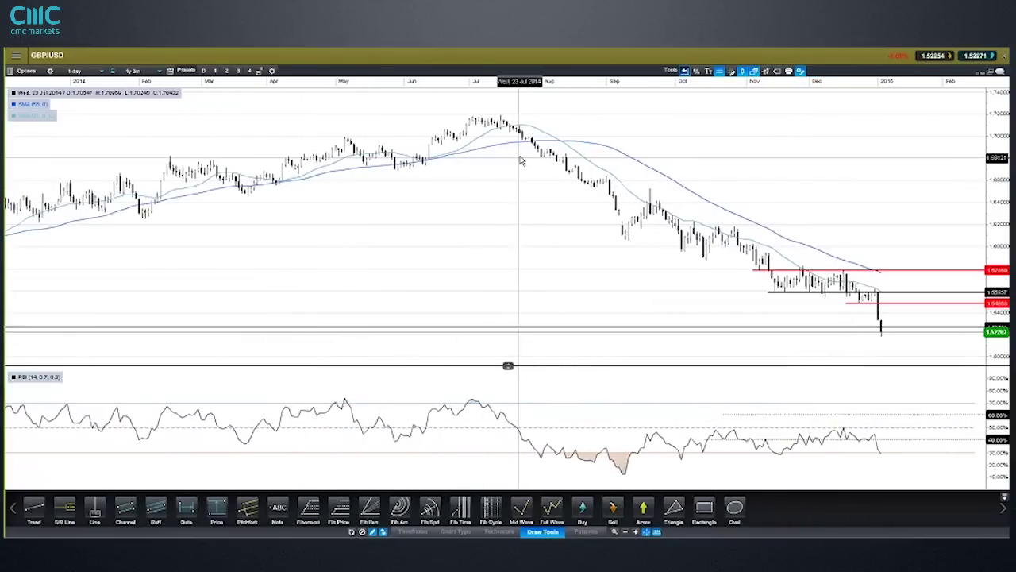
pyautogui.scroll(5, 555, 284)
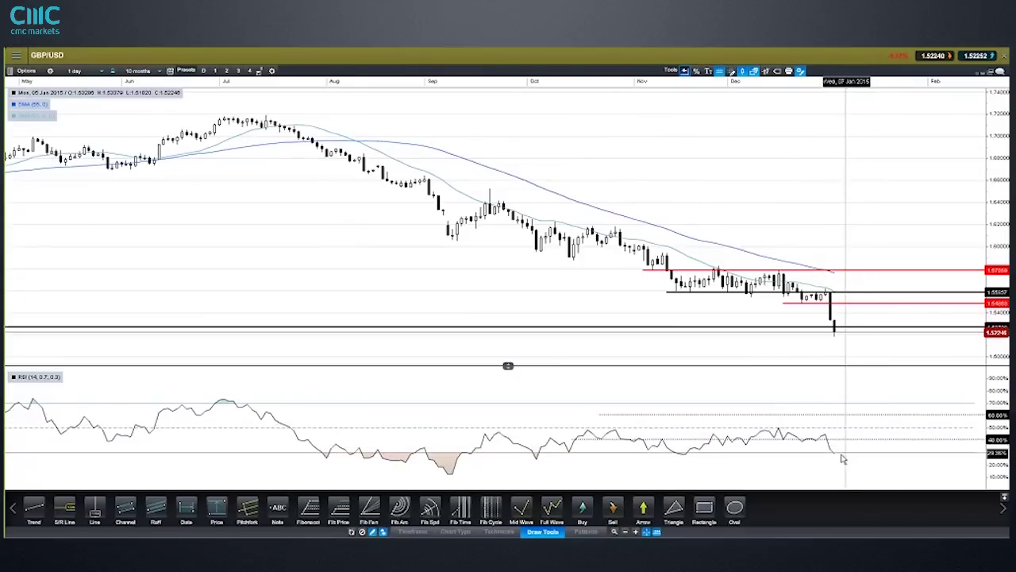
pyautogui.moveTo(836, 308)
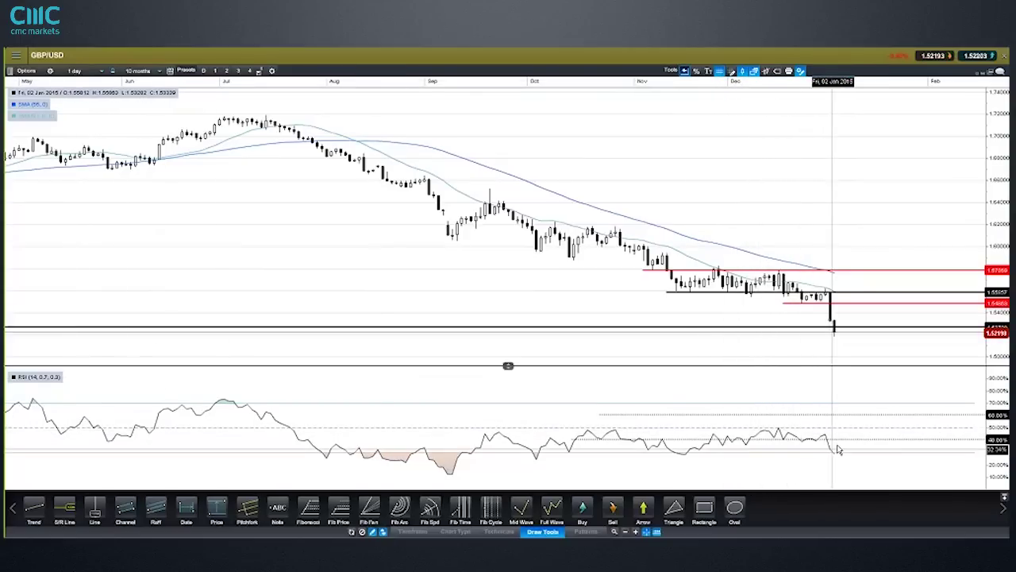
pyautogui.click(820, 415)
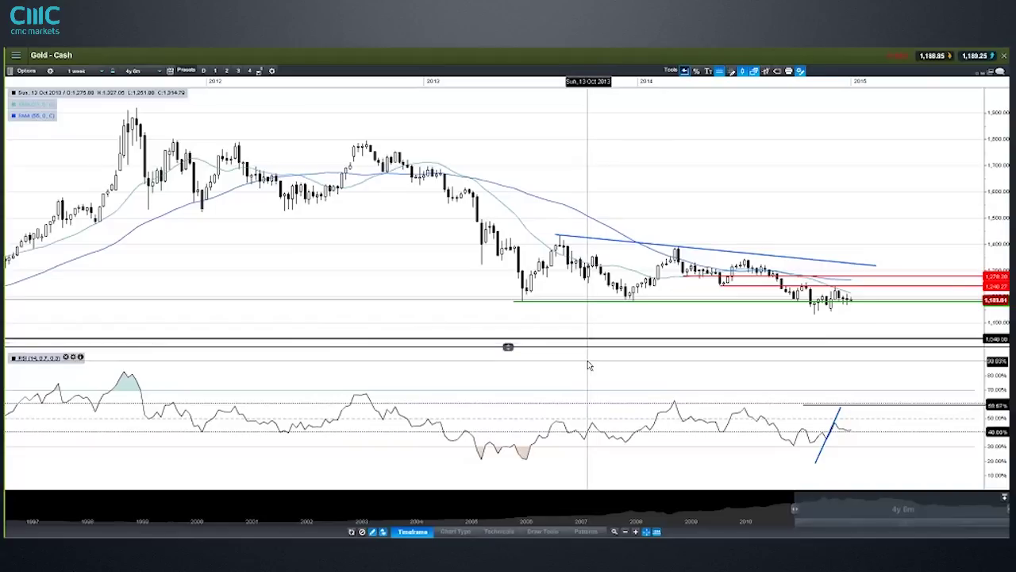
# Display the weekly Gold - Cash chart full-screen with its descending trendline, red resistance levels and RSI.
pyautogui.moveTo(588, 365)
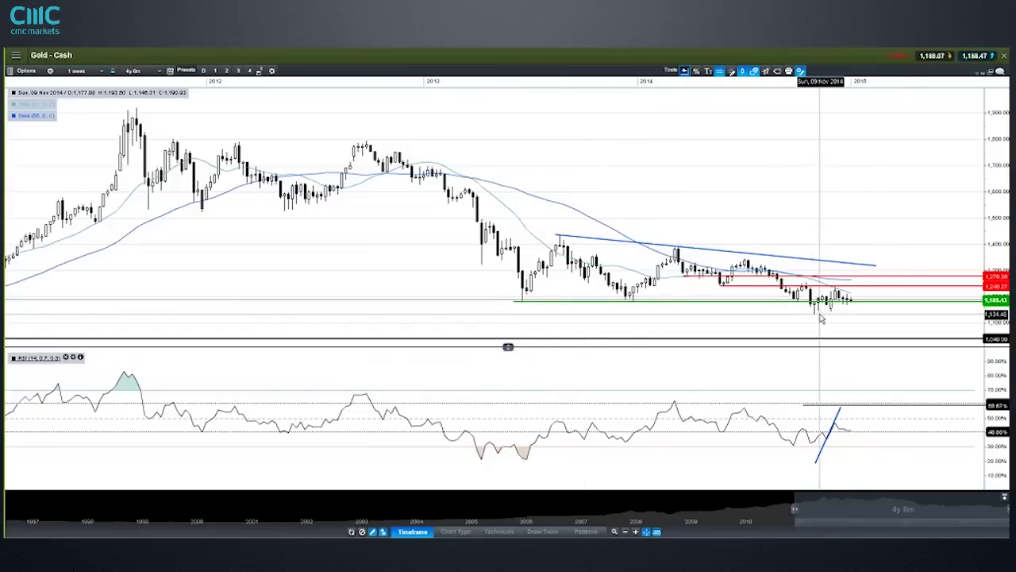
# Switch Gold - Cash to 1 day candles and zoom out to a 12-month view.
pyautogui.scroll(2, 808, 317)
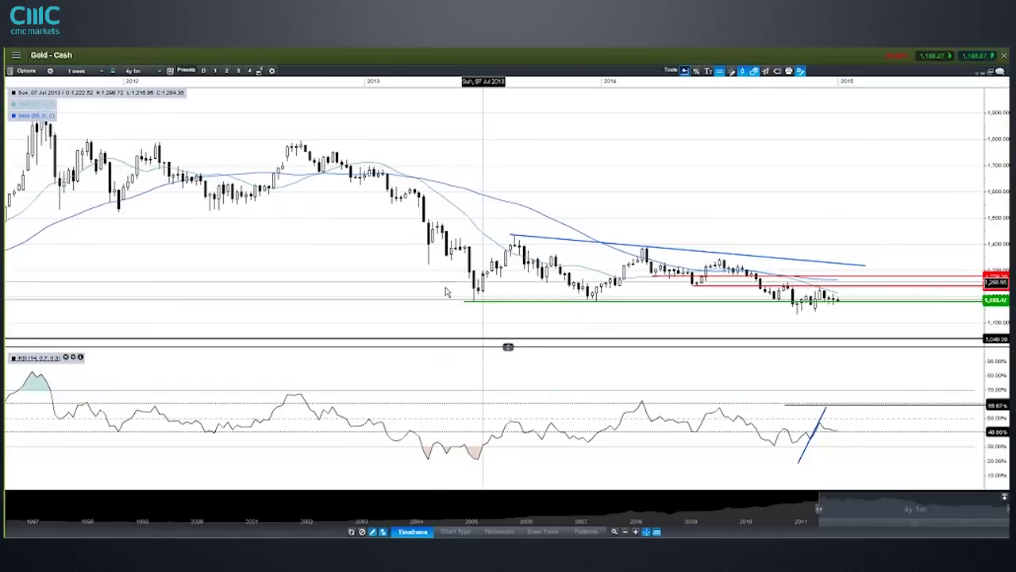
pyautogui.click(94, 73)
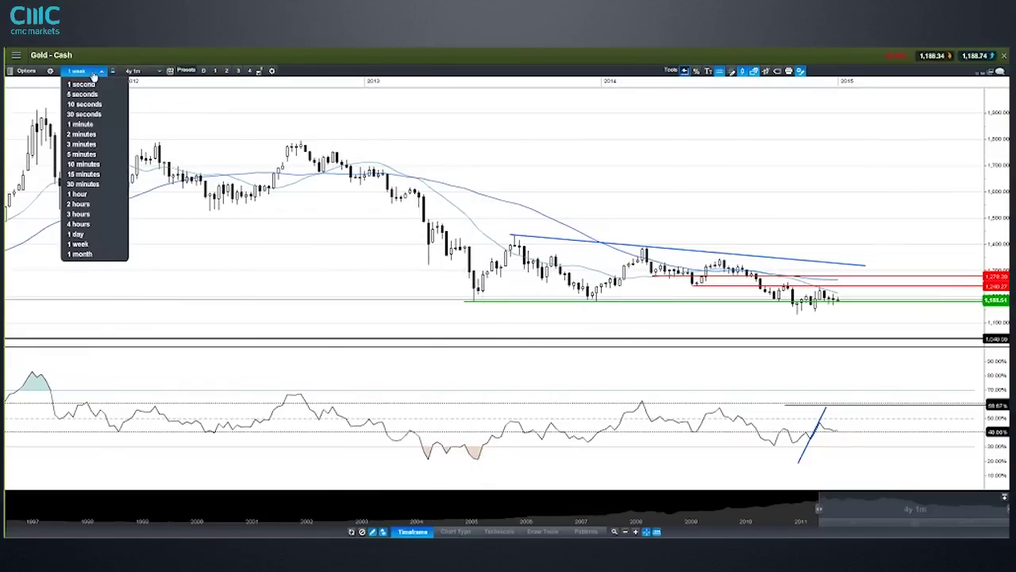
pyautogui.click(96, 234)
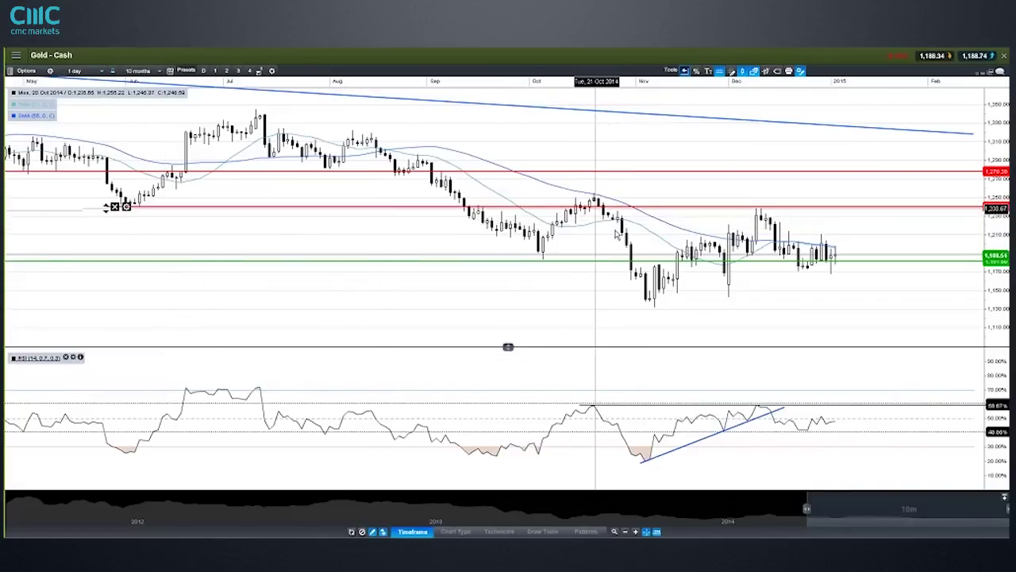
pyautogui.moveTo(656, 305); pyautogui.dragTo(662, 308)
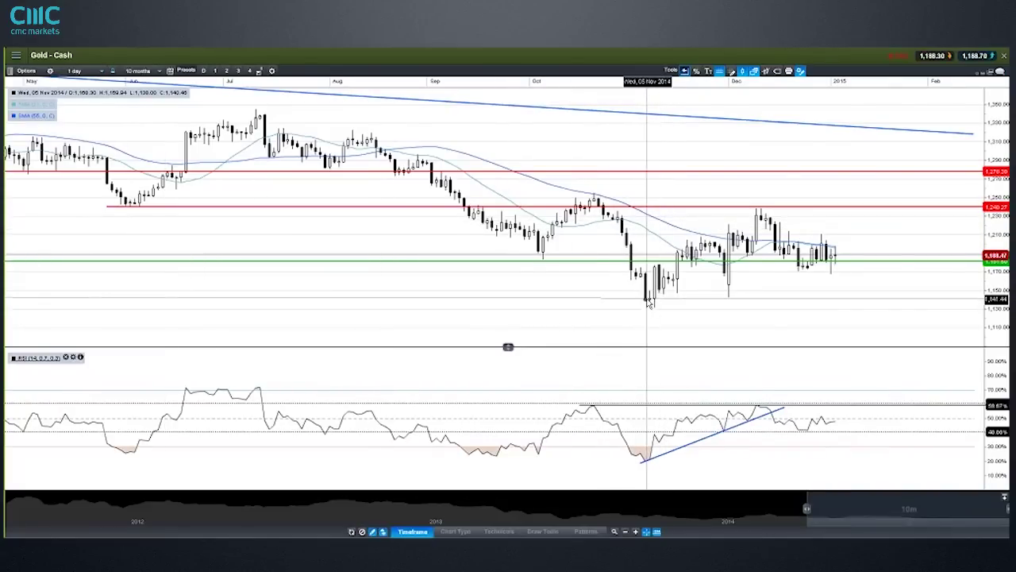
pyautogui.click(649, 305)
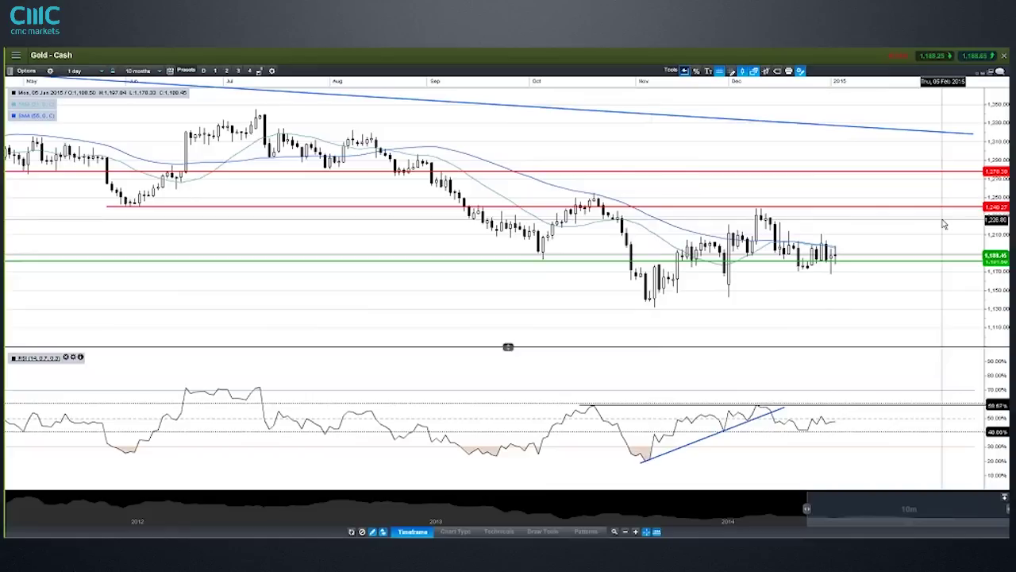
pyautogui.scroll(-4, 880, 221)
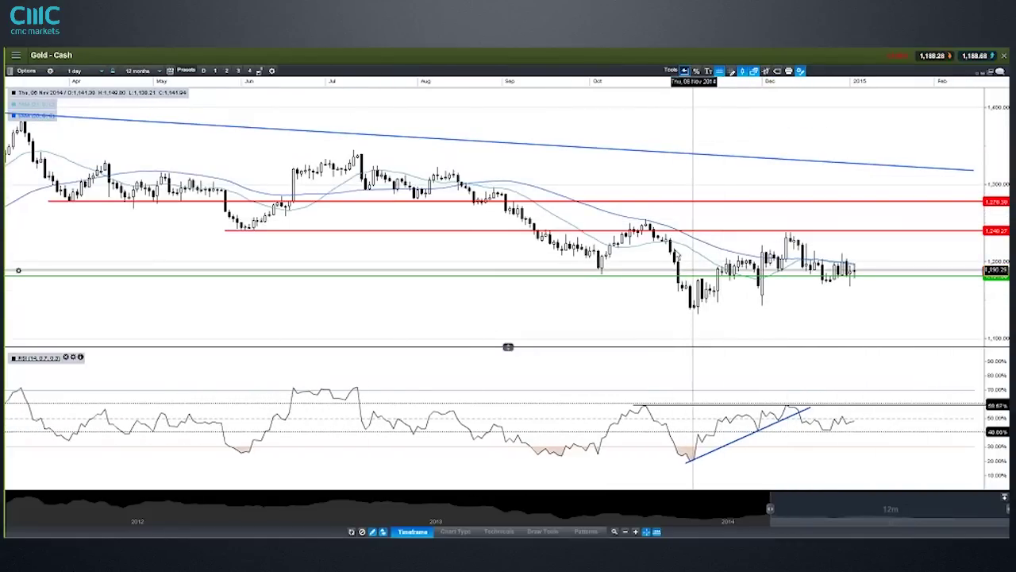
# Change Gold - Cash from 1 week to 1 month candles and zoom to show back to 2010.
pyautogui.click(87, 71)
pyautogui.click(95, 252)
pyautogui.scroll(5, 601, 301)
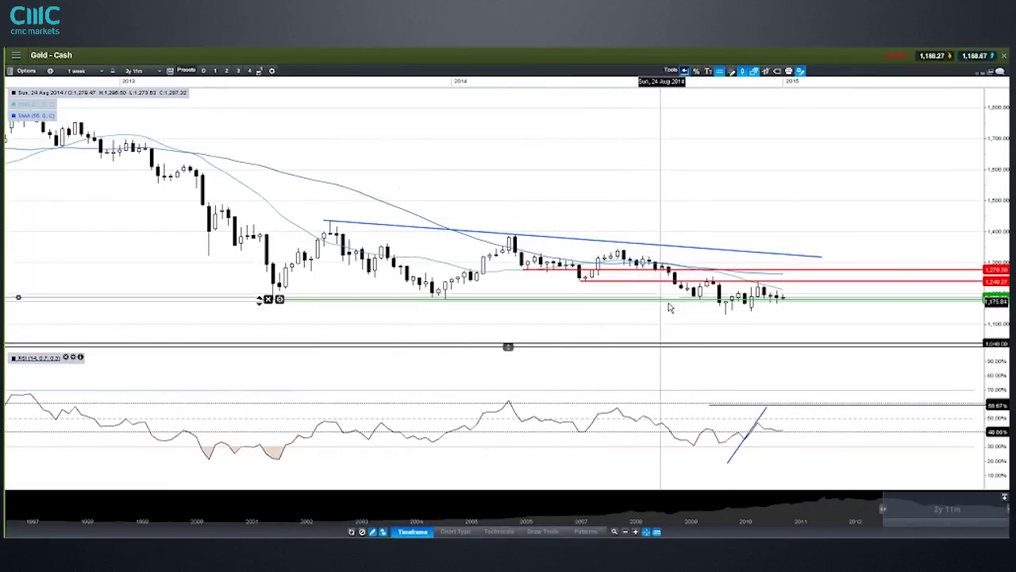
pyautogui.click(87, 71)
pyautogui.click(96, 259)
pyautogui.scroll(3, 770, 232)
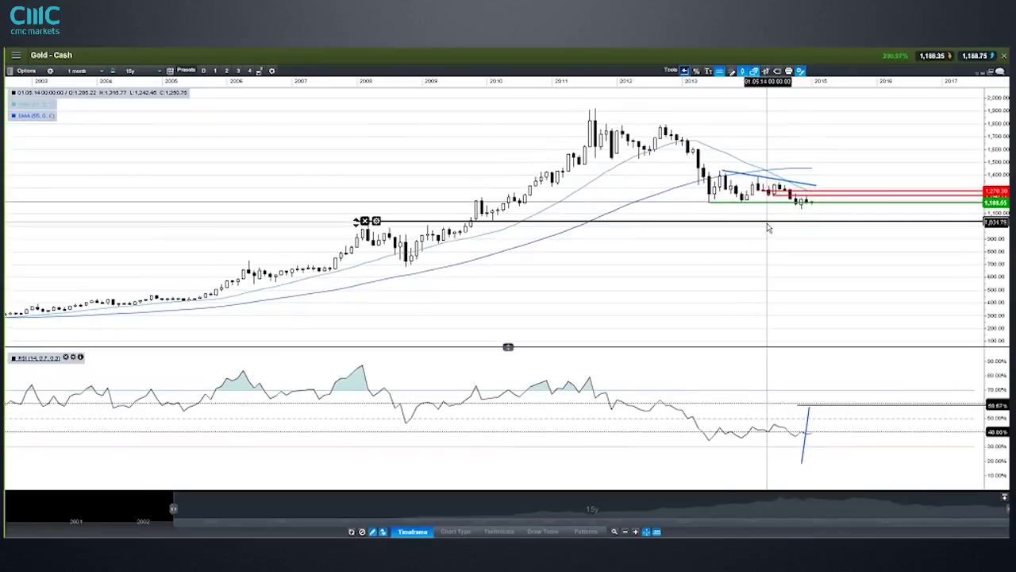
pyautogui.scroll(5, 774, 234)
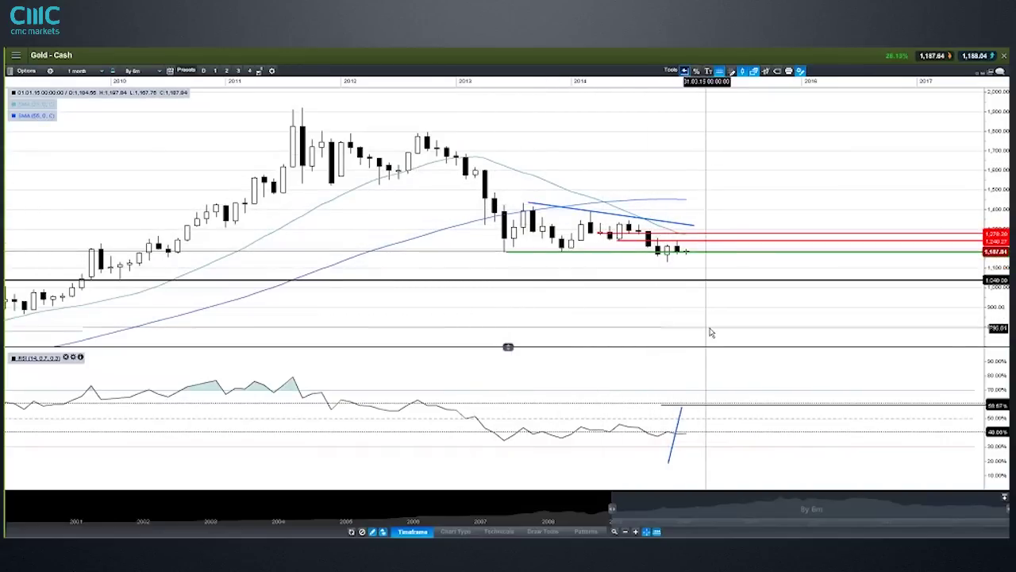
# Pan the monthly Gold chart to frame price near 1,187, then restore it to its tile.
pyautogui.moveTo(679, 325)
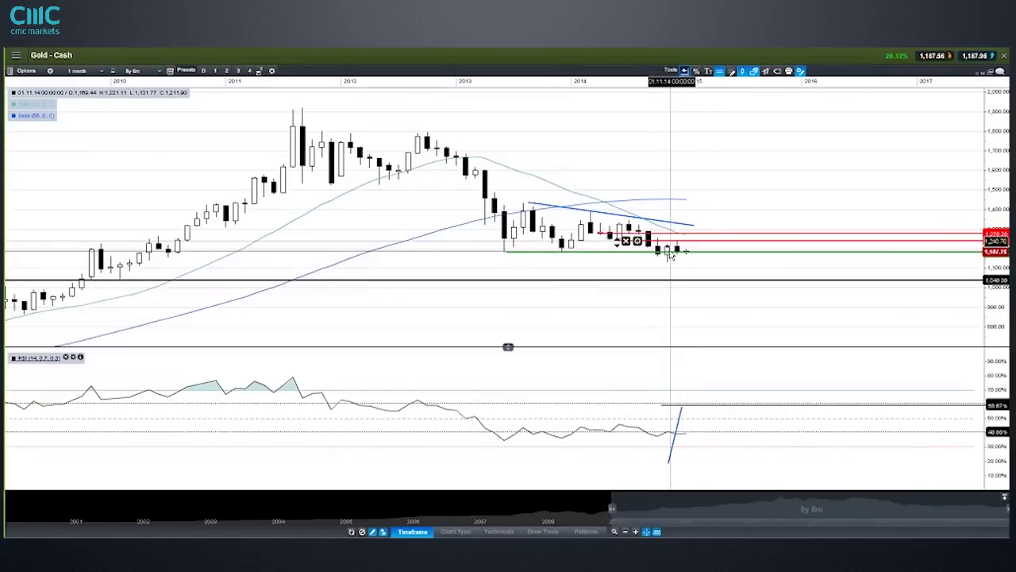
pyautogui.moveTo(880, 314); pyautogui.dragTo(846, 281)
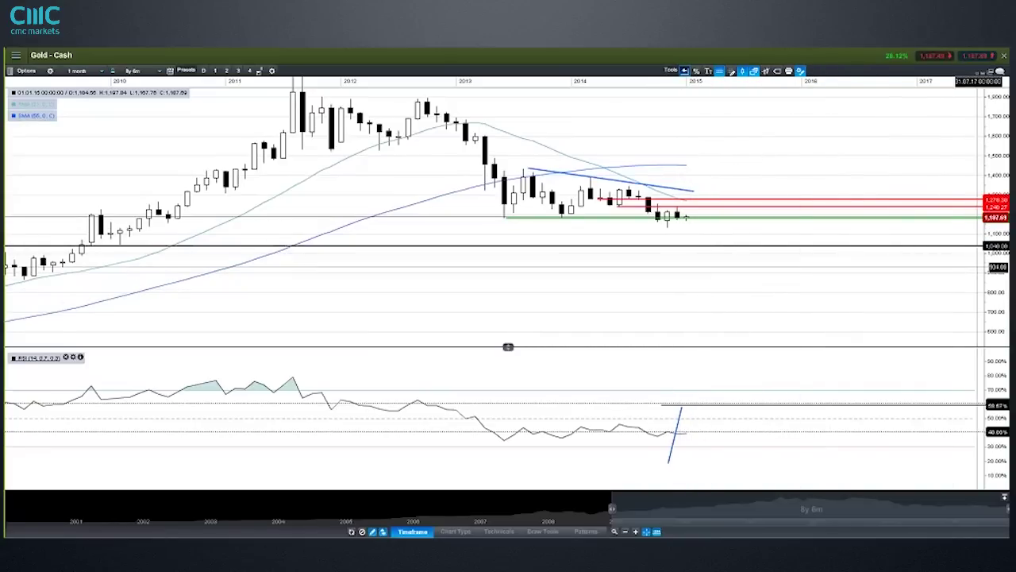
pyautogui.moveTo(881, 301); pyautogui.dragTo(882, 324)
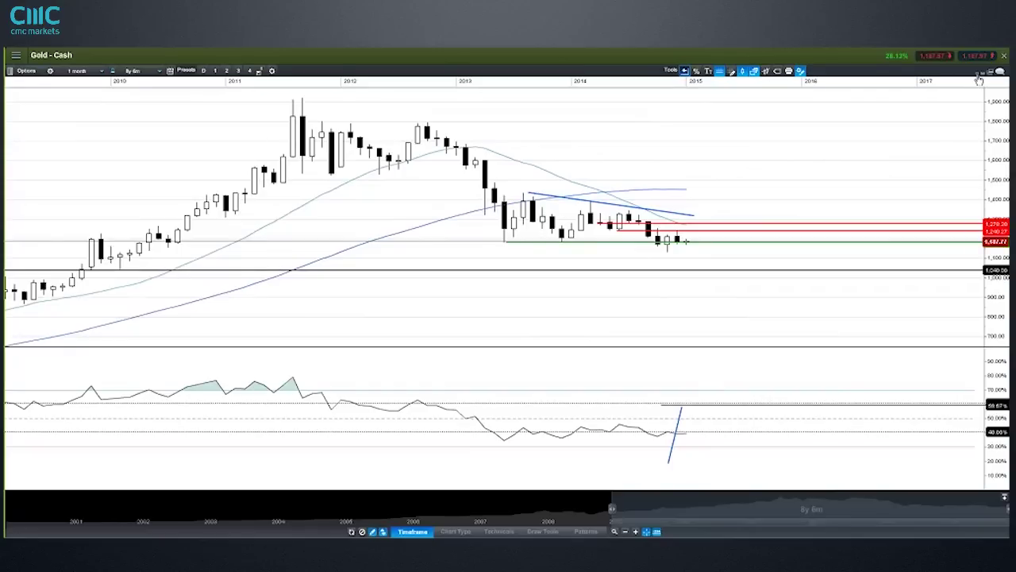
pyautogui.click(979, 76)
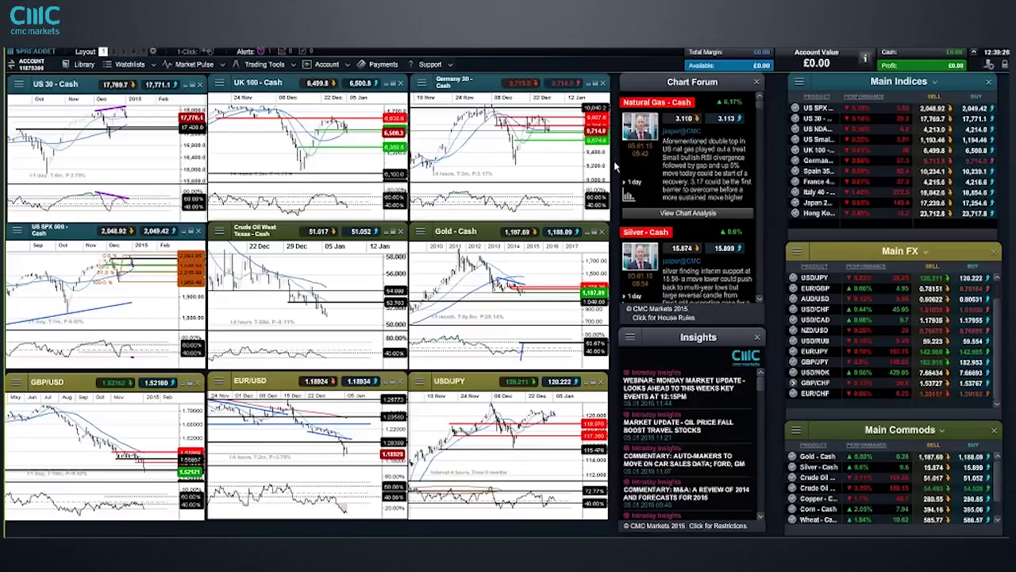
# Maximize UK 100 - Cash, nudge the upper green line to 6,524.4, and set 1 day candles.
pyautogui.click(392, 84)
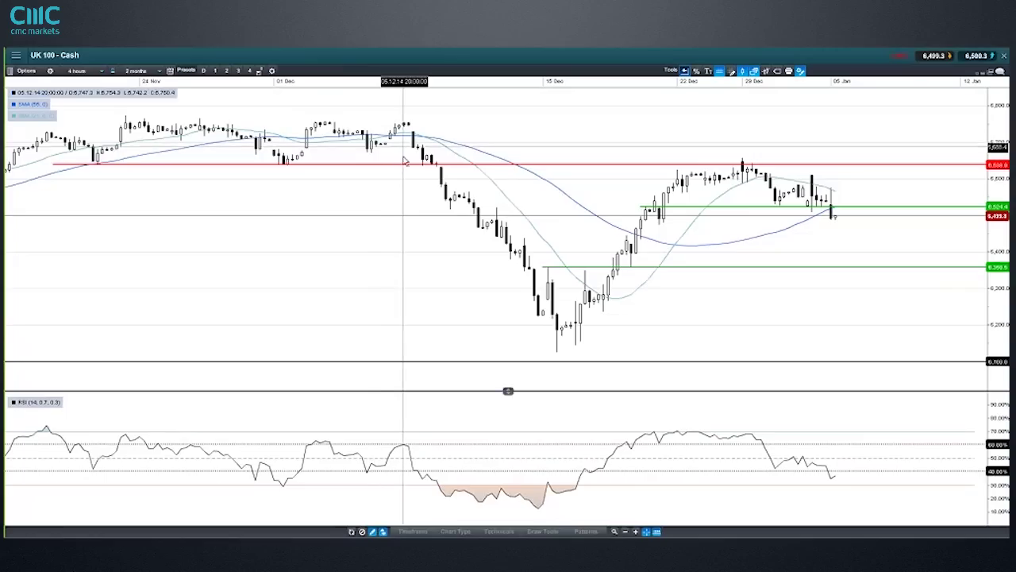
pyautogui.click(93, 74)
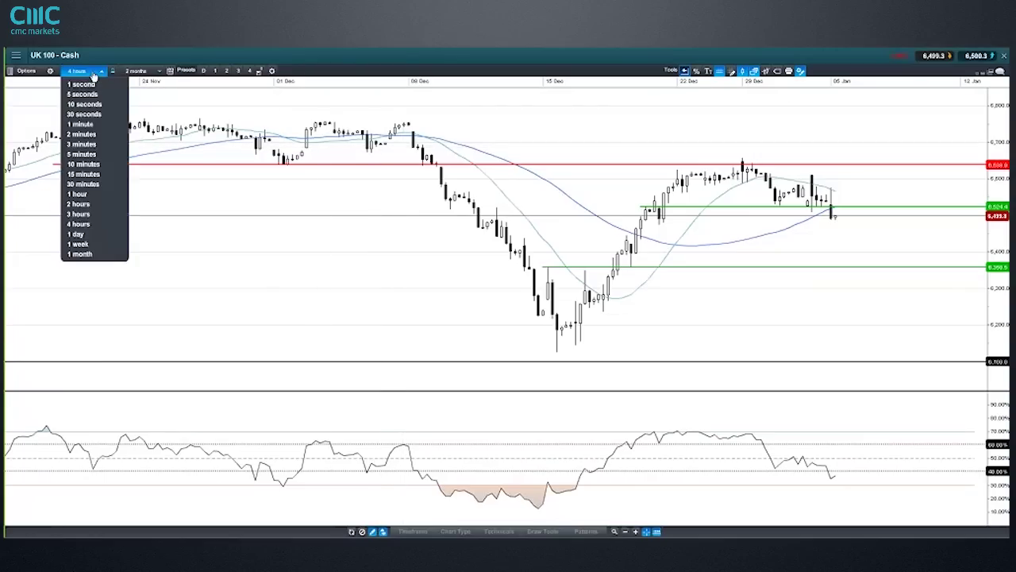
pyautogui.click(769, 207)
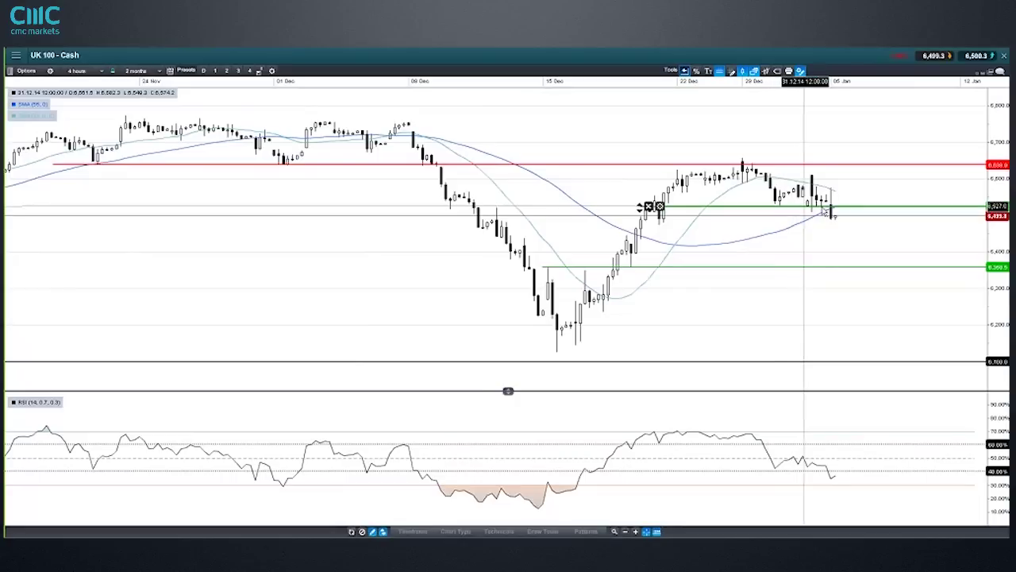
pyautogui.moveTo(828, 212); pyautogui.dragTo(831, 214)
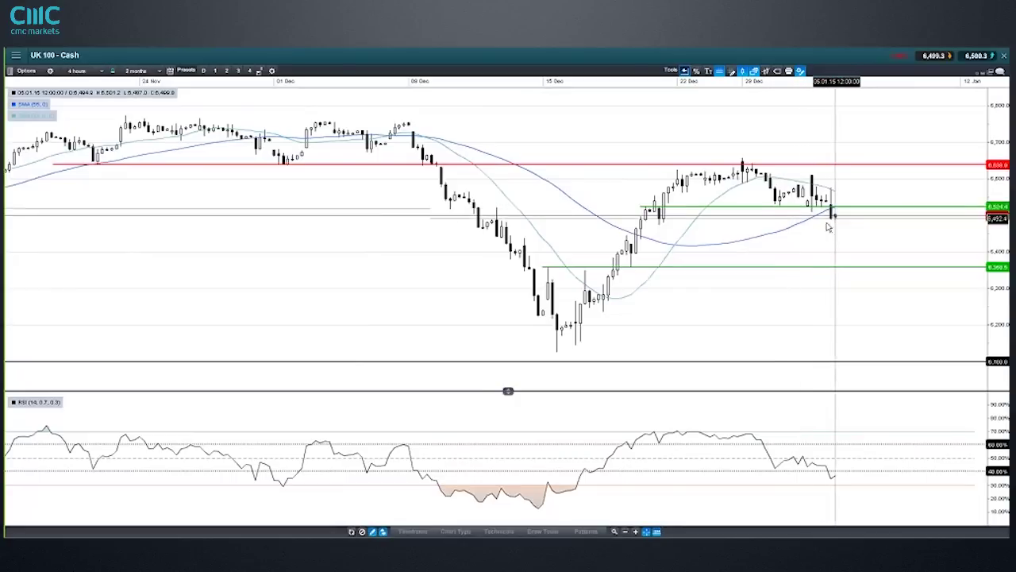
pyautogui.click(78, 71)
pyautogui.click(94, 214)
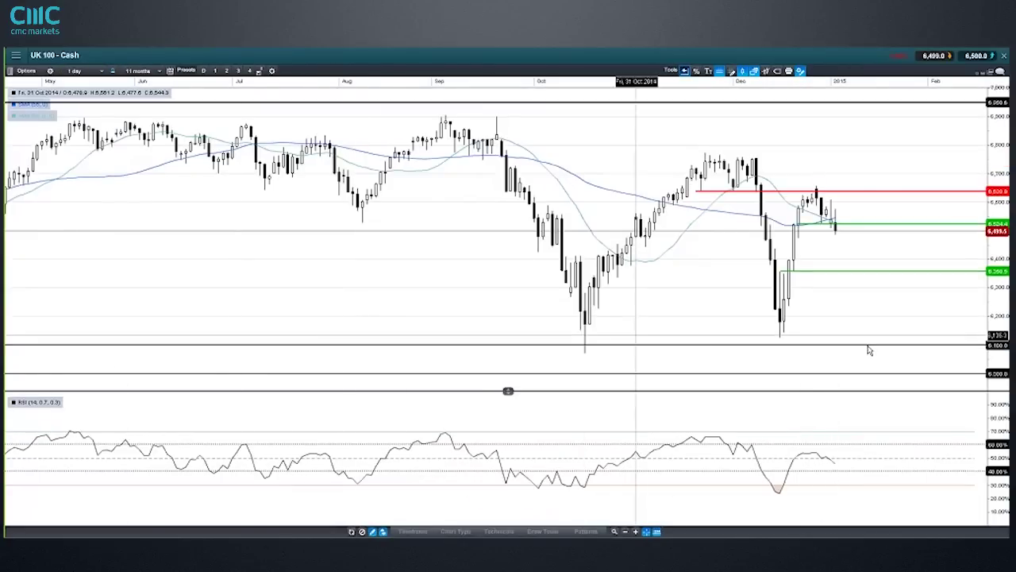
# Nudge the red resistance line on the UK 100 chart slightly higher.
pyautogui.click(725, 192)
pyautogui.moveTo(703, 192); pyautogui.dragTo(725, 190)
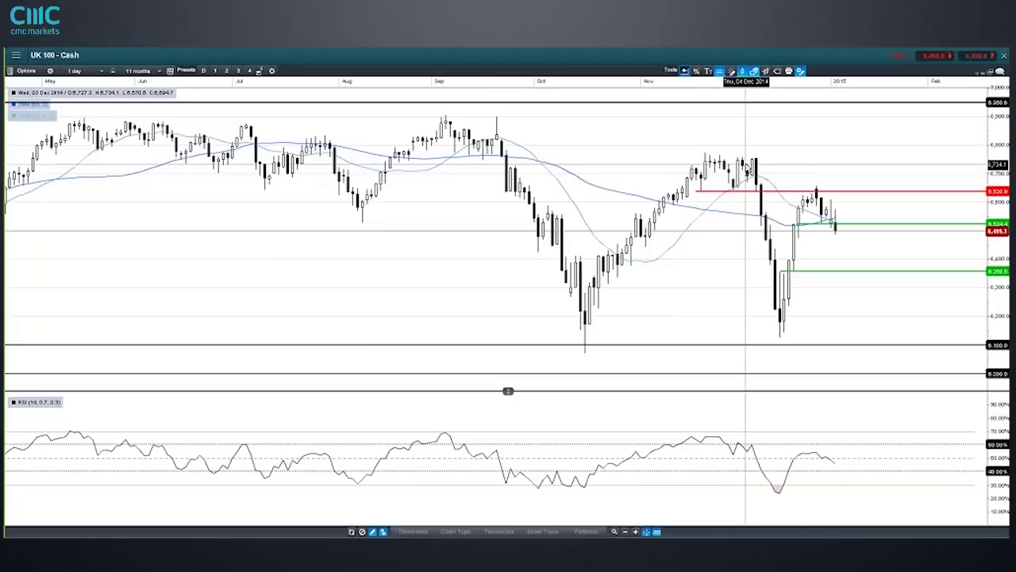
pyautogui.moveTo(765, 194)
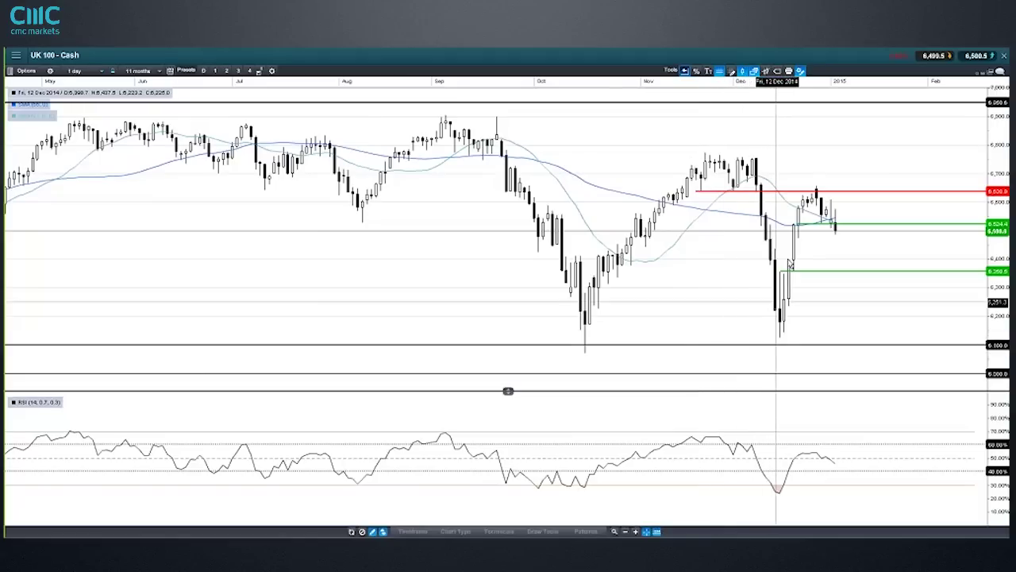
pyautogui.moveTo(712, 193)
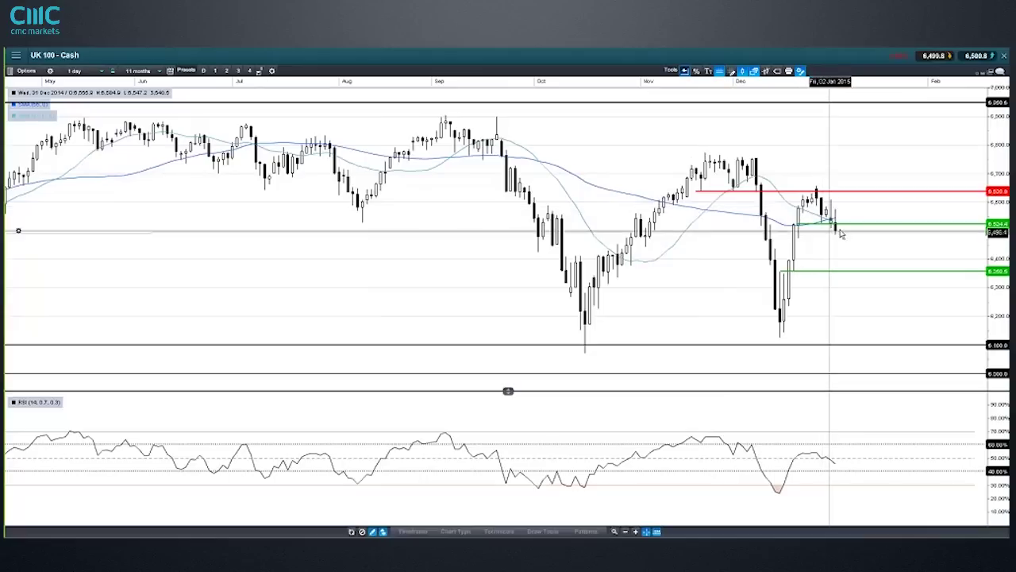
# Switch the UK 100 chart back to 4-hour candles over 2 months.
pyautogui.moveTo(914, 274)
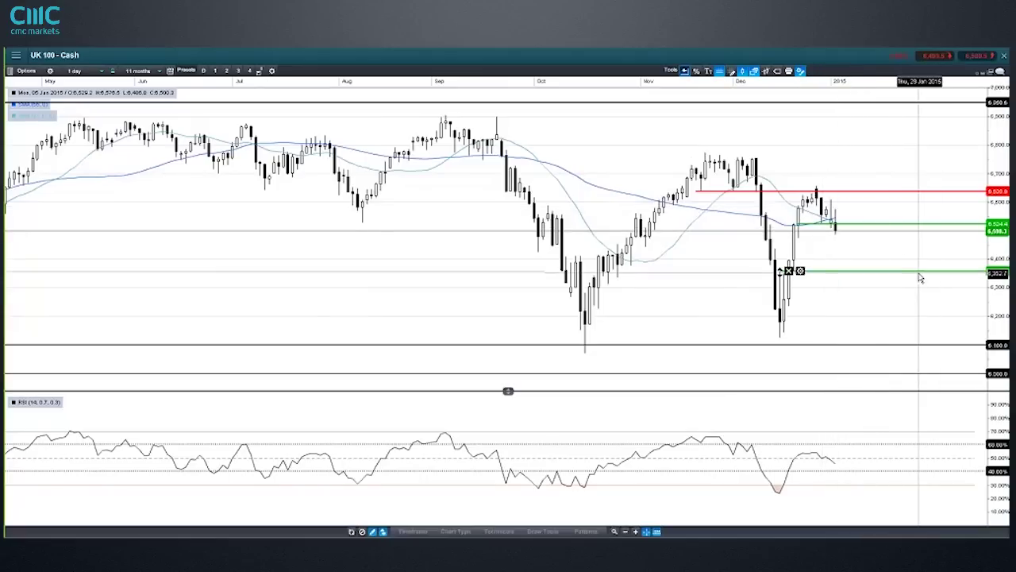
pyautogui.moveTo(769, 343)
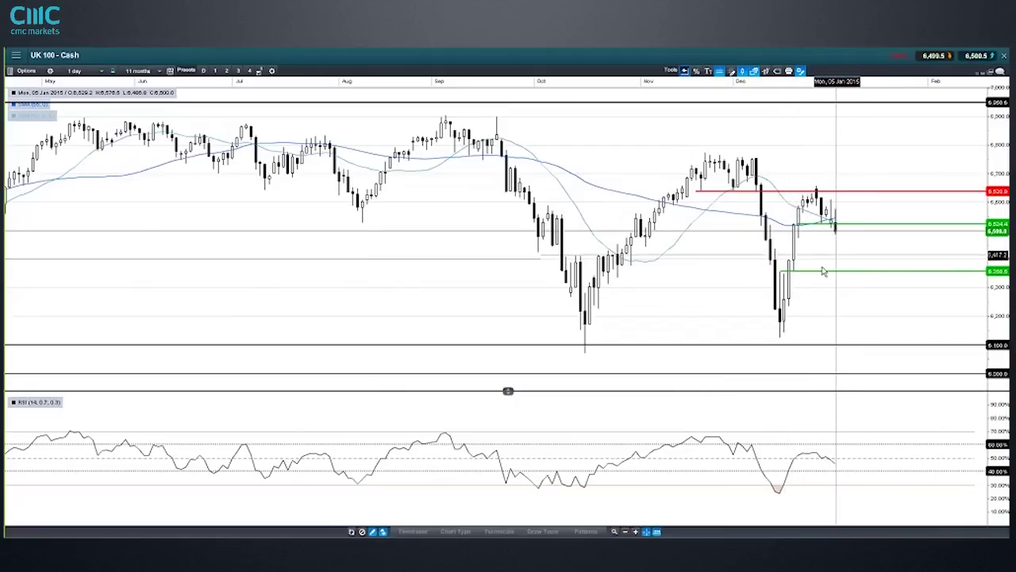
pyautogui.click(76, 71)
pyautogui.click(87, 169)
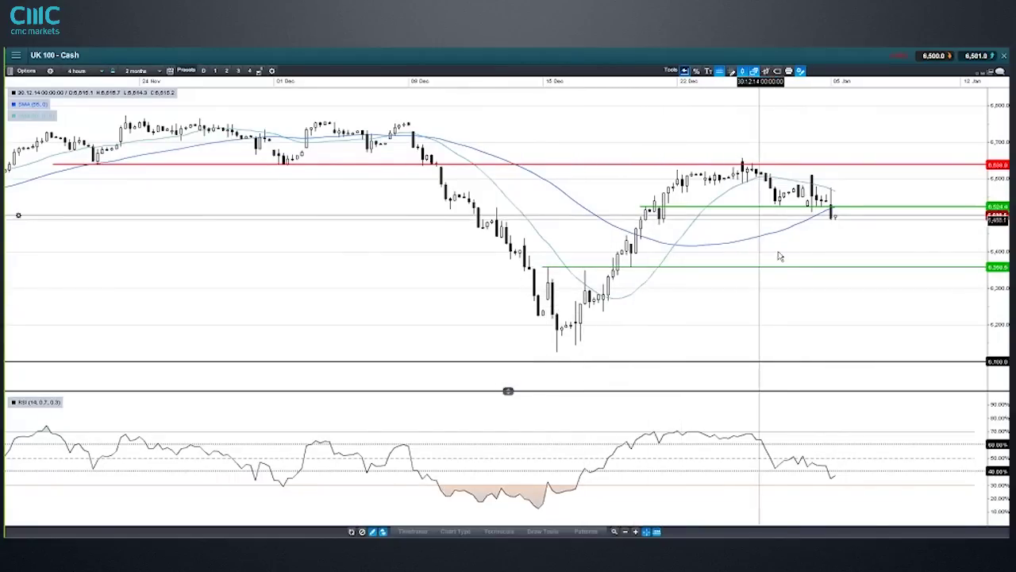
# Check the lower green support line, then switch the UK 100 chart to weekly candles.
pyautogui.click(618, 268)
pyautogui.click(746, 278)
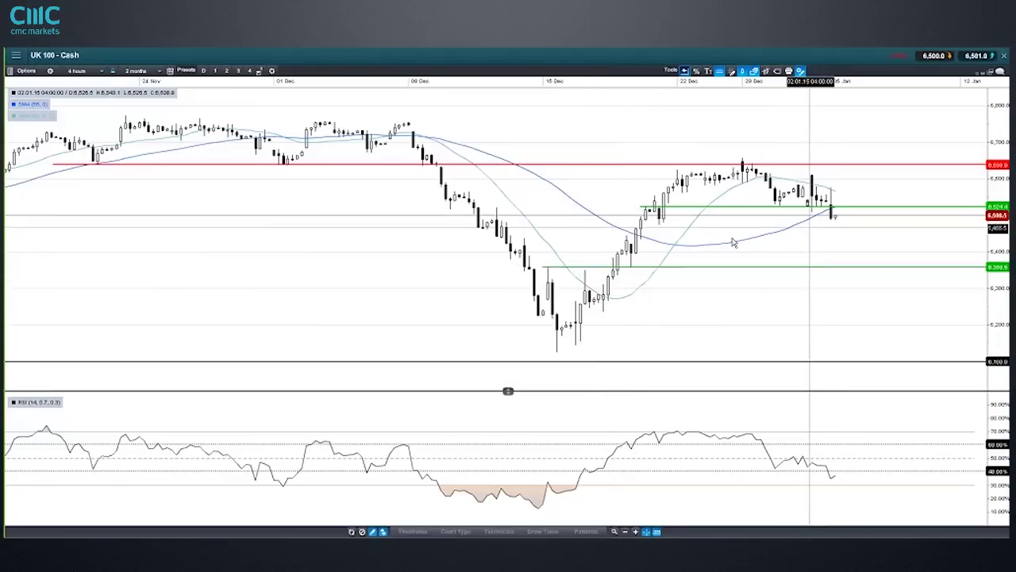
pyautogui.click(94, 72)
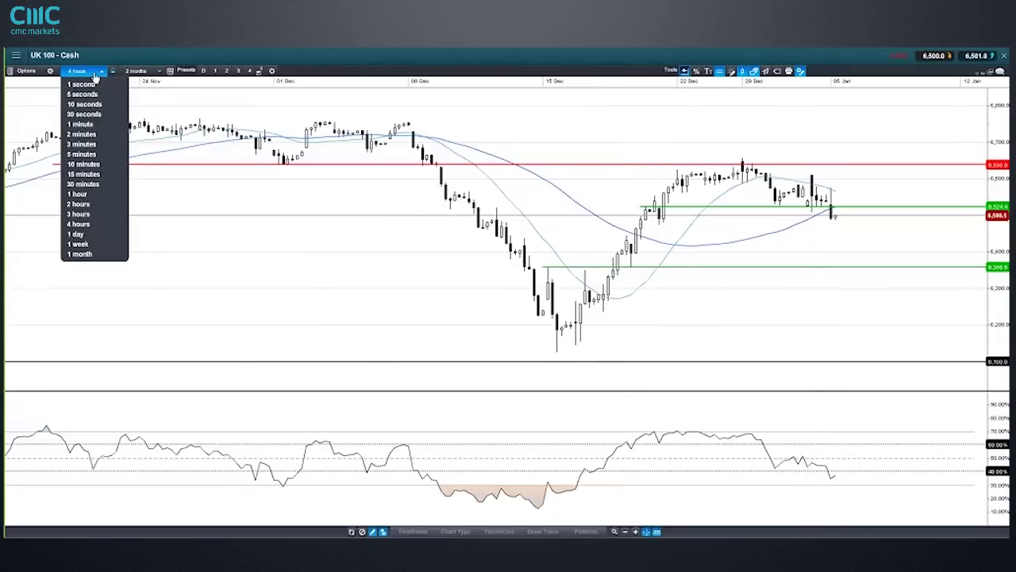
pyautogui.click(79, 244)
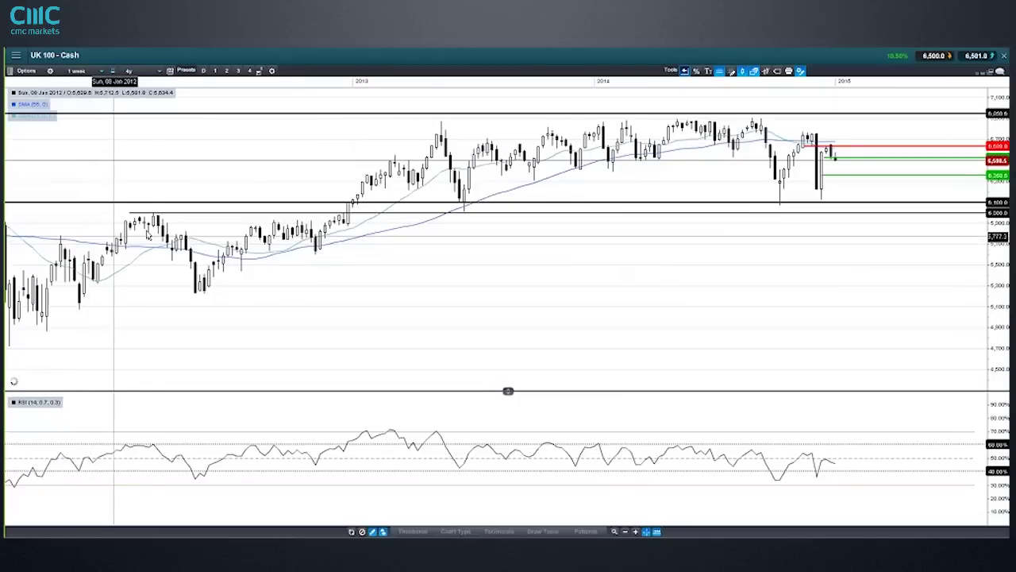
# Zoom the weekly chart to a 3y 2m range, from 2012 into early 2015.
pyautogui.scroll(5, 685, 215)
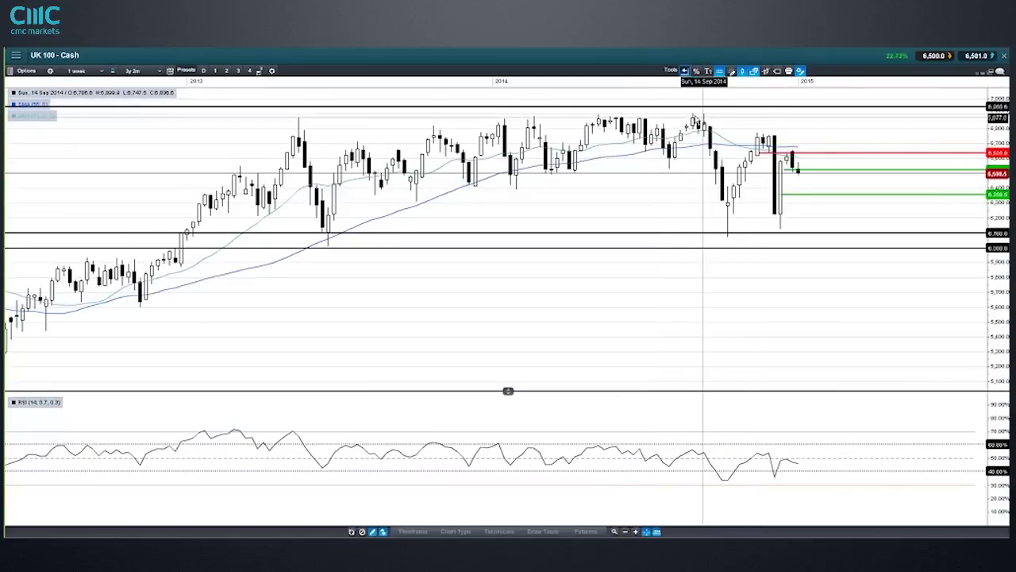
pyautogui.moveTo(797, 159)
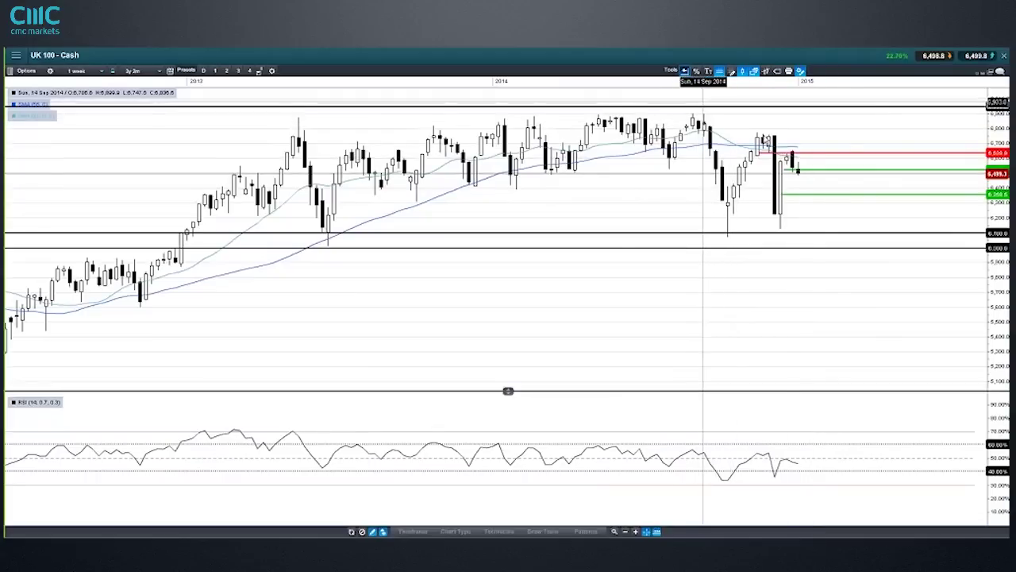
pyautogui.moveTo(706, 241)
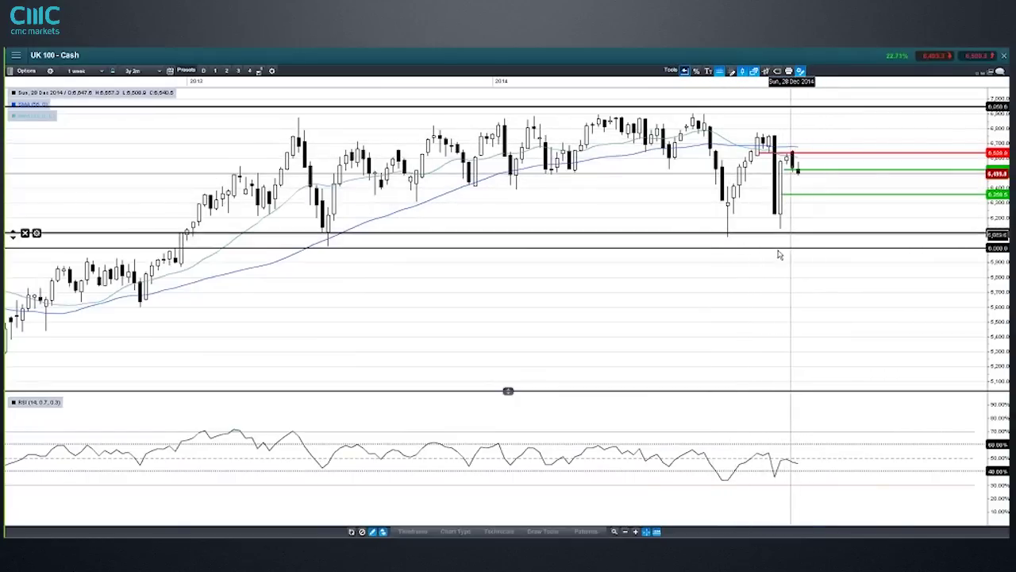
# Select the support line near 6,100 and another horizontal level to check their prices.
pyautogui.click(799, 234)
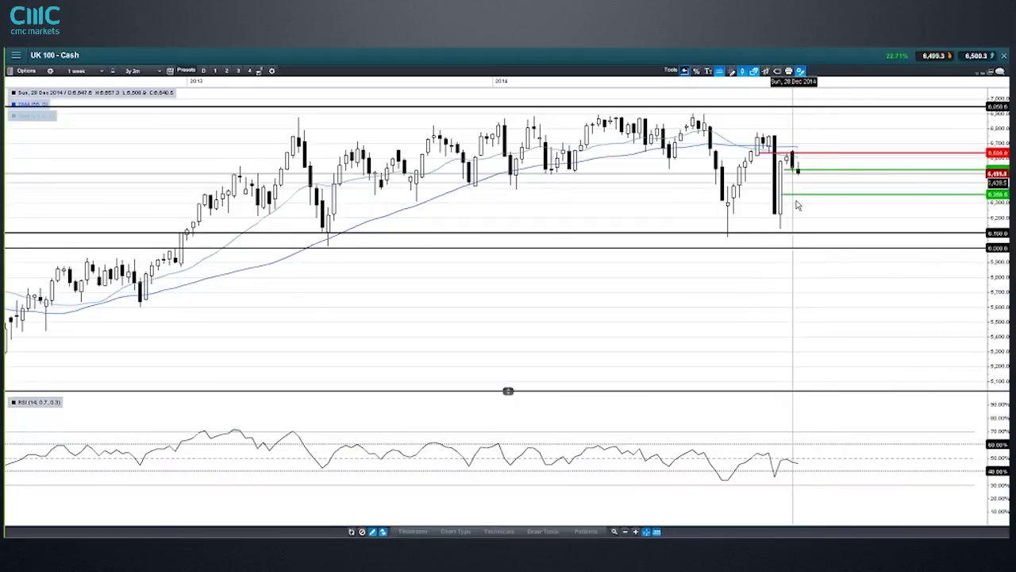
pyautogui.click(802, 251)
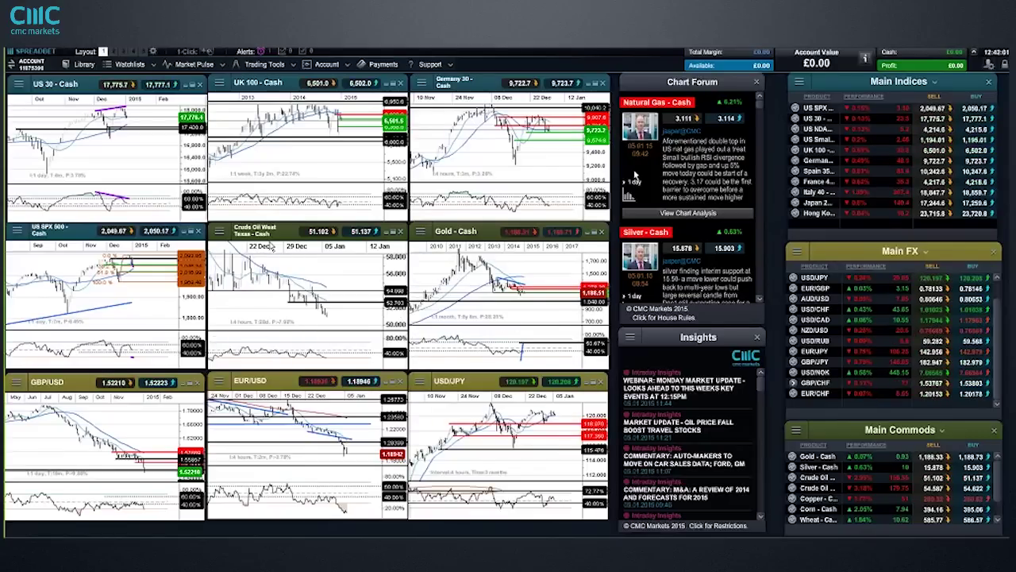
# Maximize the Germany 30 chart and show it as daily candles over 11 months.
pyautogui.click(597, 84)
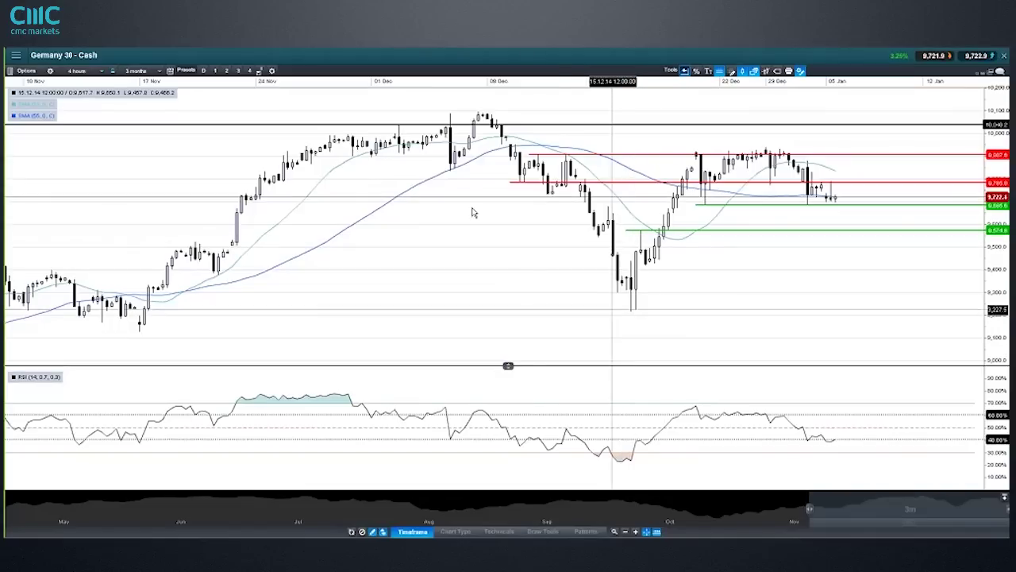
pyautogui.click(86, 71)
pyautogui.click(77, 234)
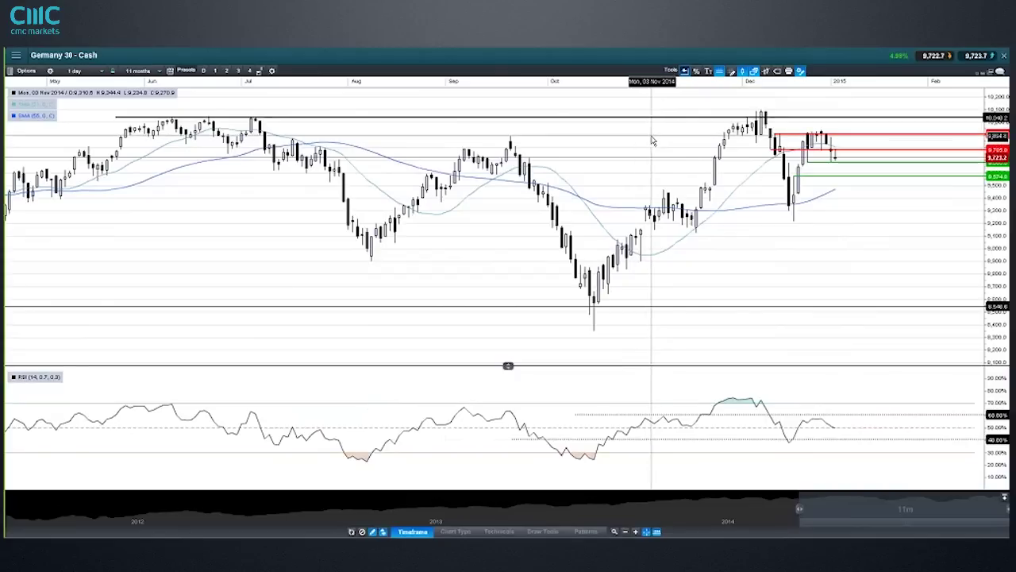
pyautogui.moveTo(652, 140)
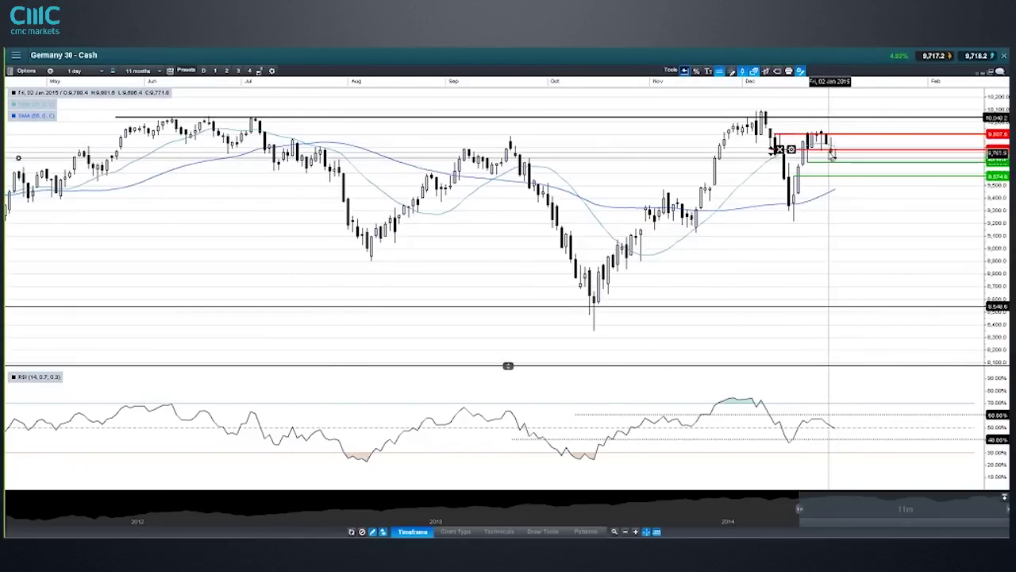
# Open the interval dropdown on the Germany 30 daily chart.
pyautogui.click(83, 73)
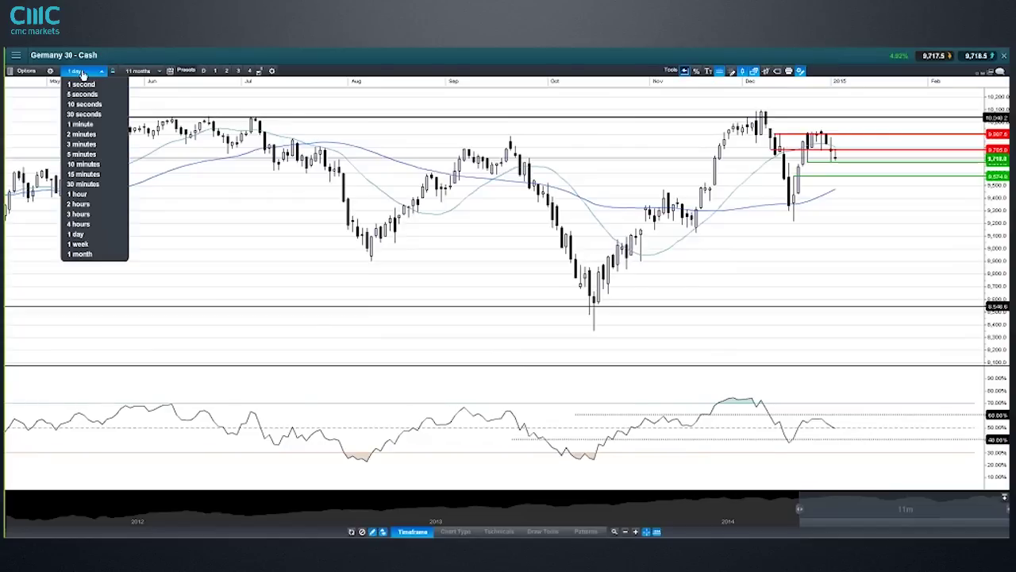
# Change the Germany 30 chart to 4-hour candles spanning three months.
pyautogui.click(96, 226)
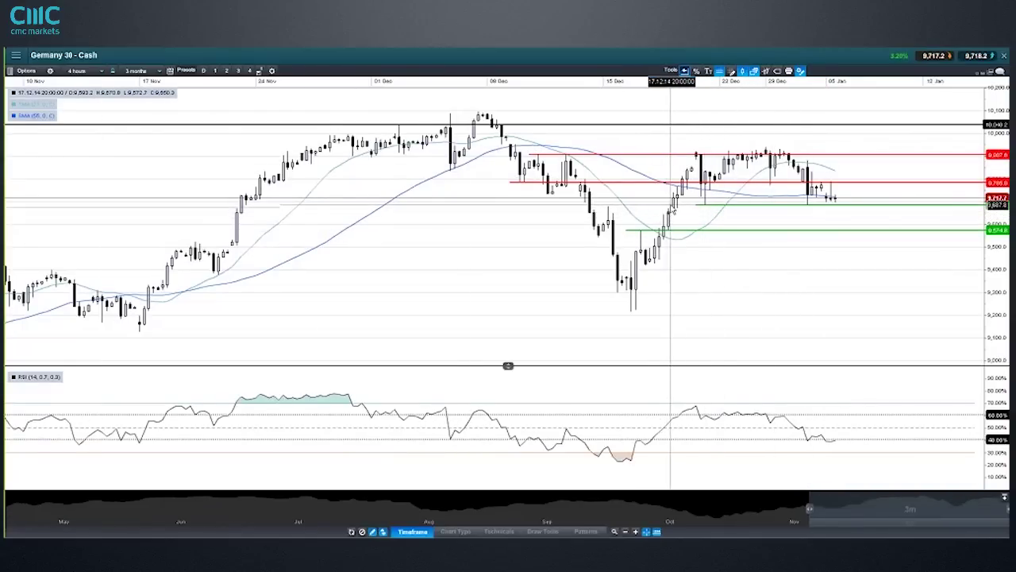
pyautogui.moveTo(671, 204)
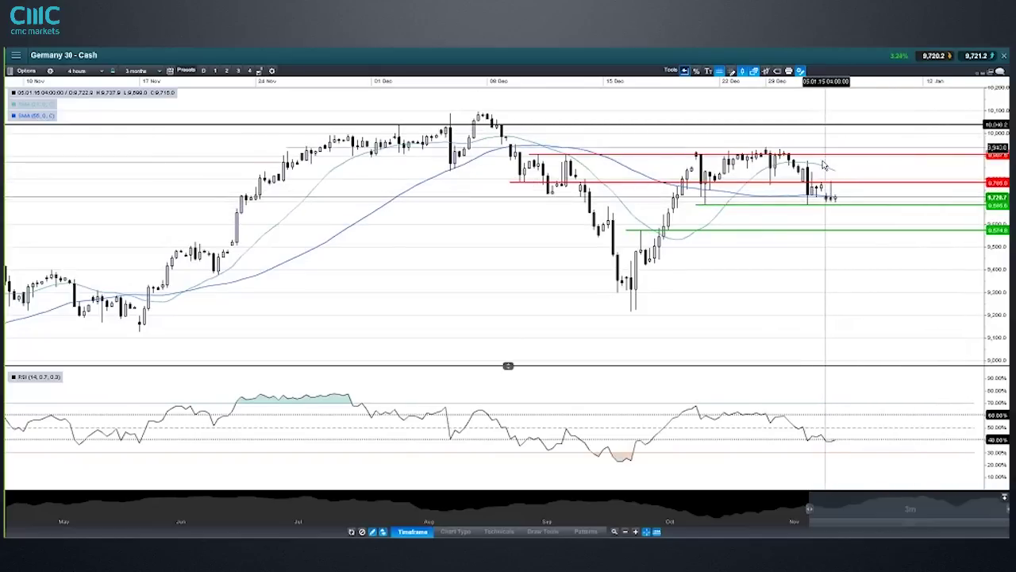
pyautogui.moveTo(824, 220)
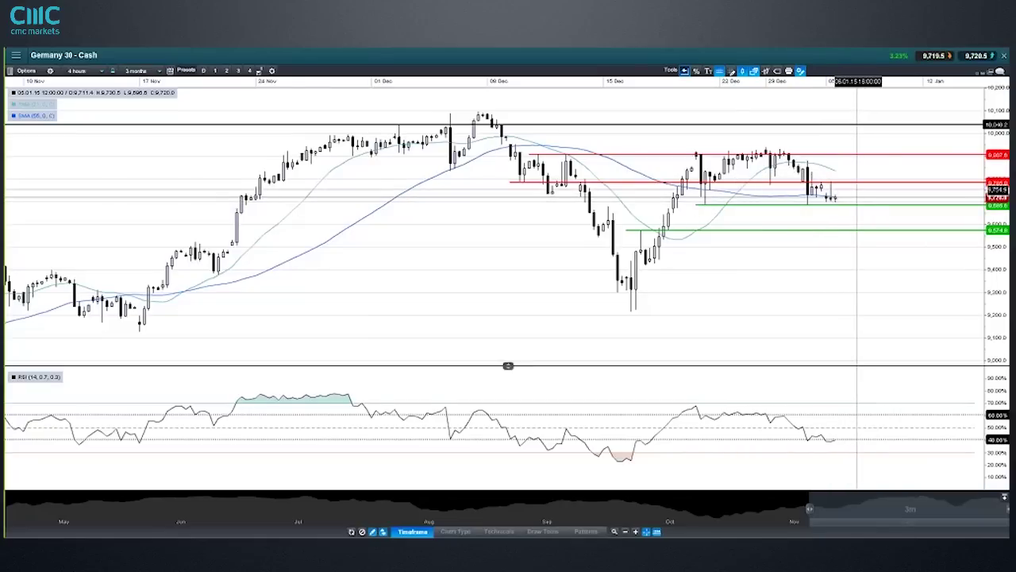
# Restore the multi-chart workspace and maximize the US 30 daily chart.
pyautogui.click(991, 71)
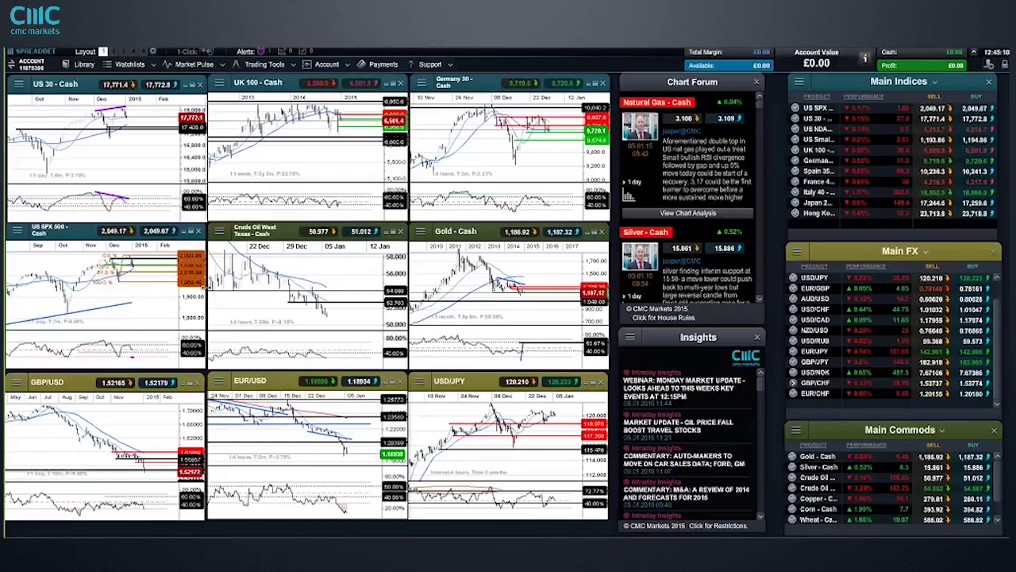
pyautogui.click(191, 85)
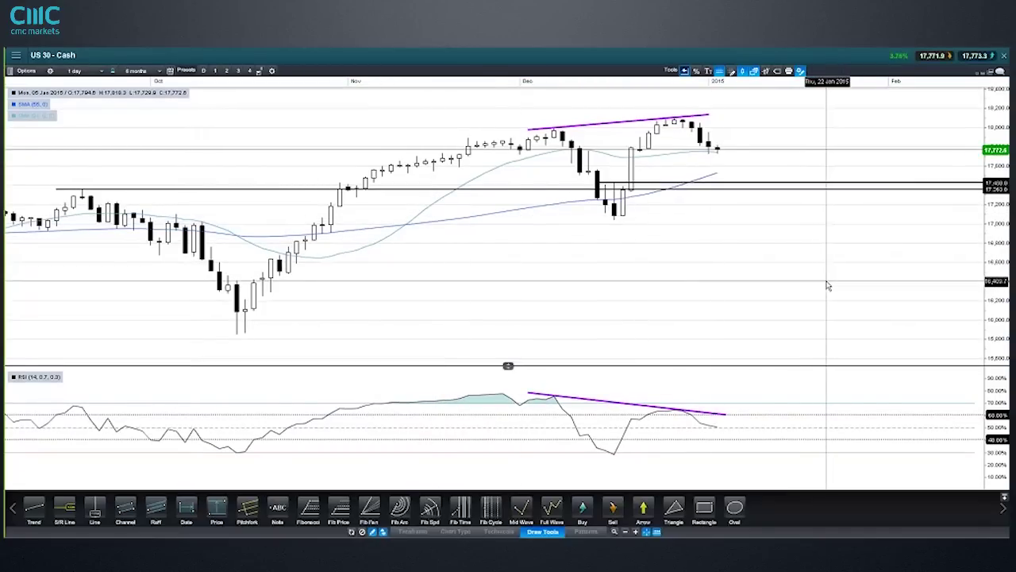
pyautogui.scroll(-3, 802, 286)
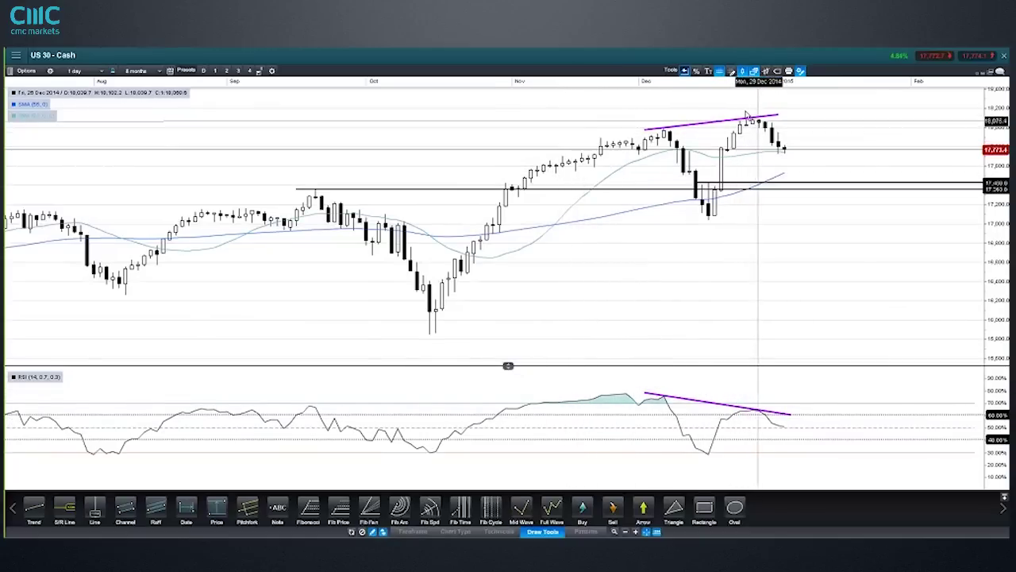
pyautogui.moveTo(691, 416)
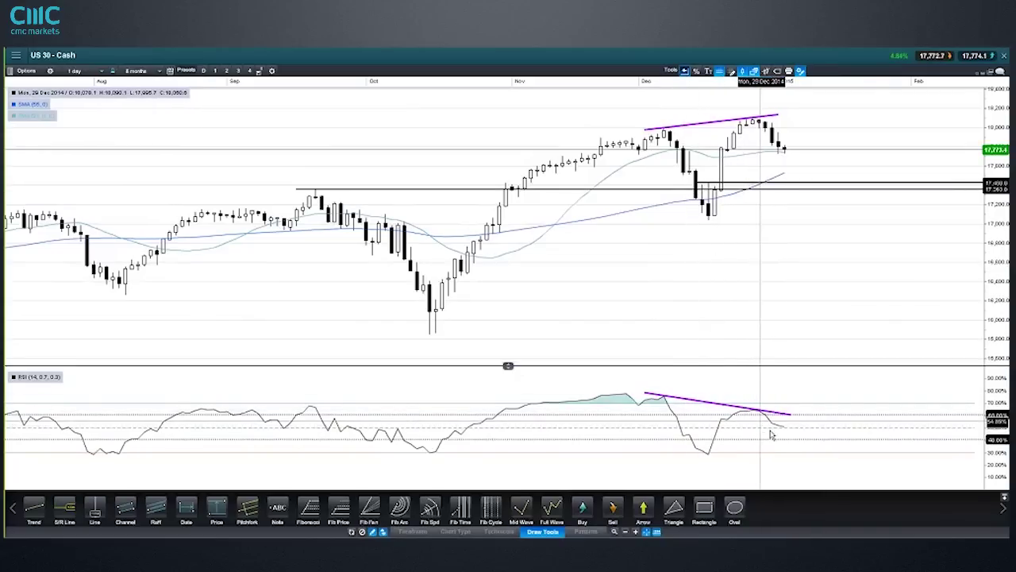
pyautogui.moveTo(779, 424)
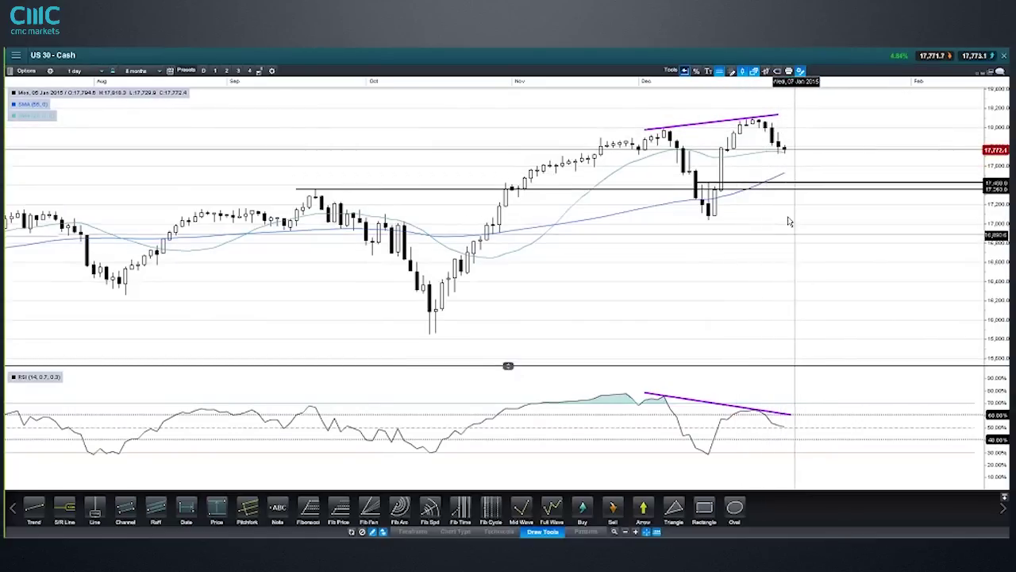
pyautogui.moveTo(791, 191)
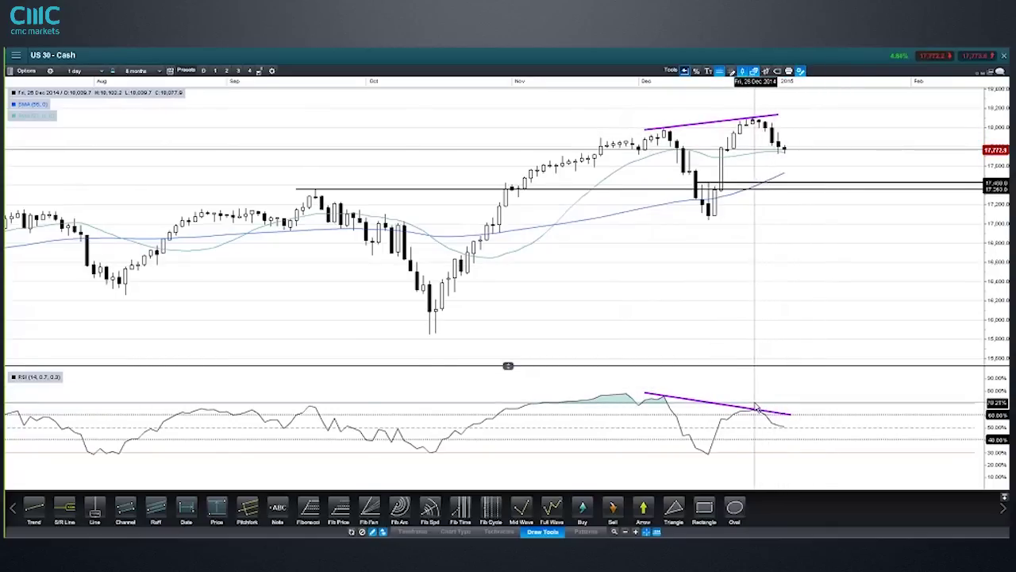
pyautogui.moveTo(756, 408)
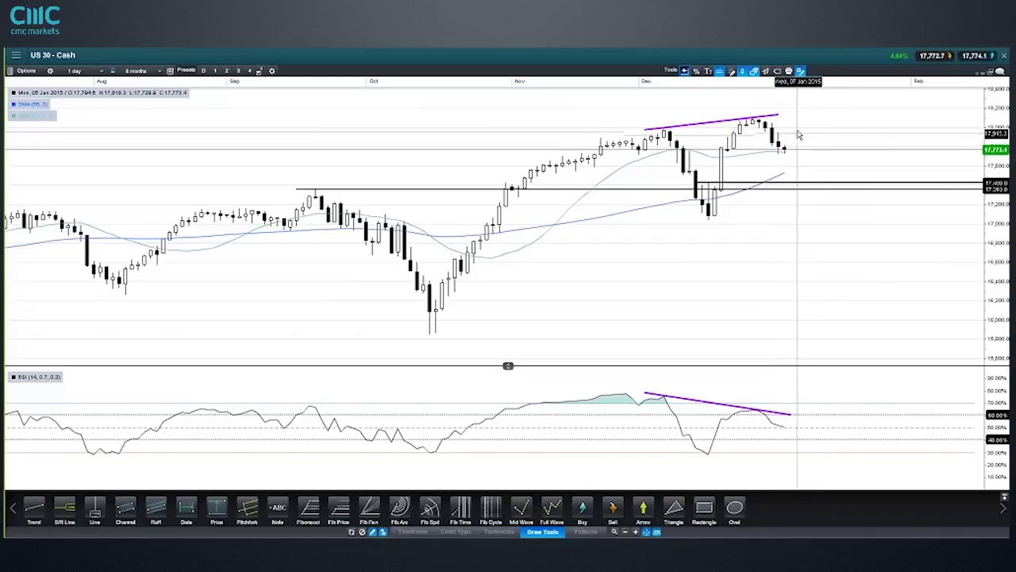
pyautogui.moveTo(808, 122)
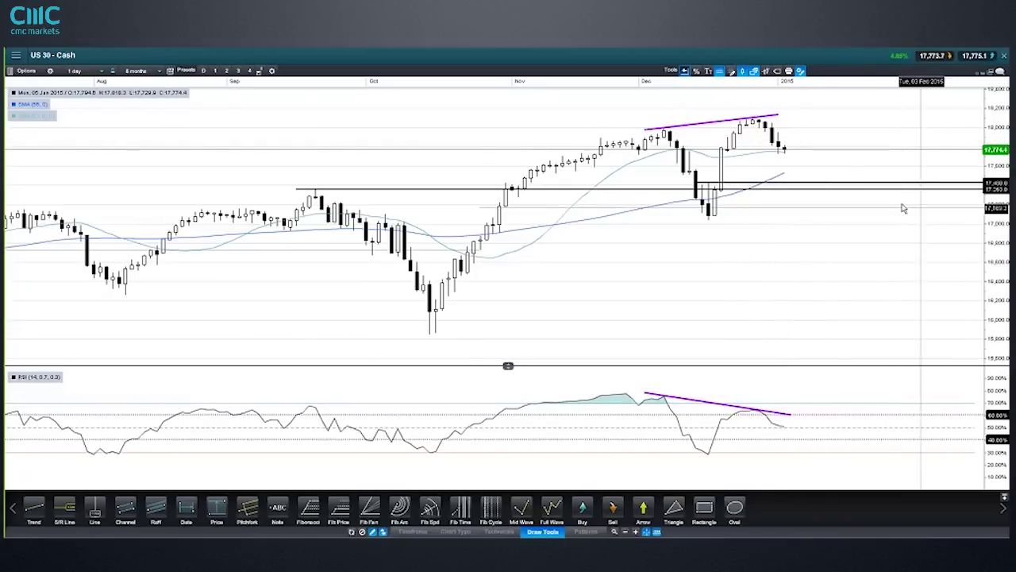
pyautogui.moveTo(966, 197)
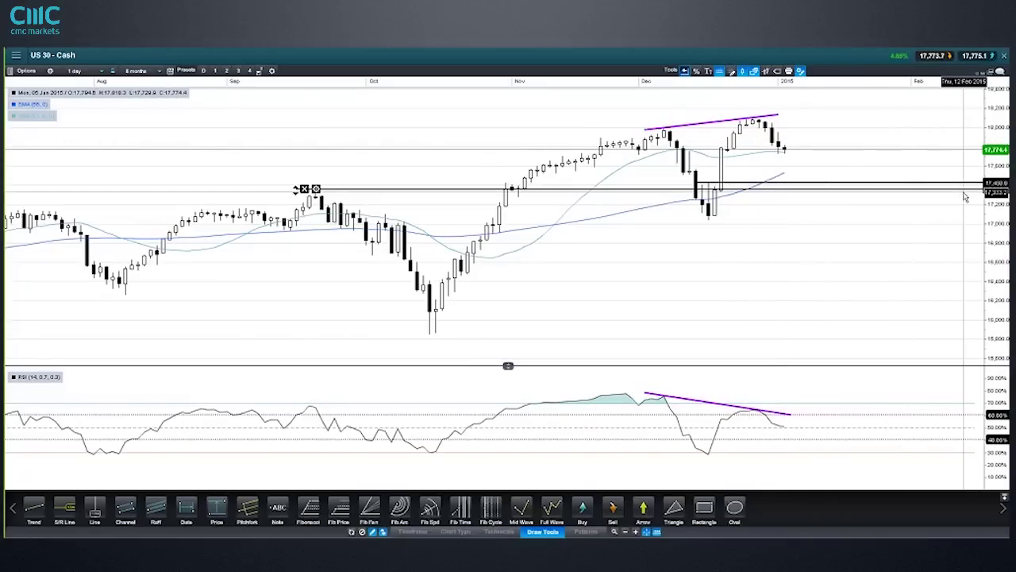
# Restore the multi-chart workspace and maximize the US SPX 500 chart.
pyautogui.click(991, 71)
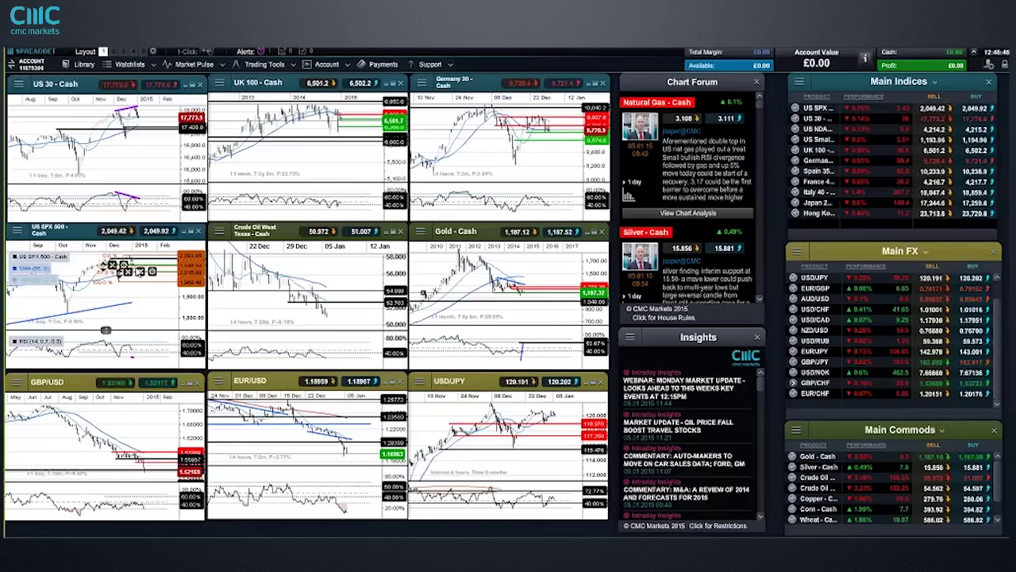
pyautogui.click(193, 233)
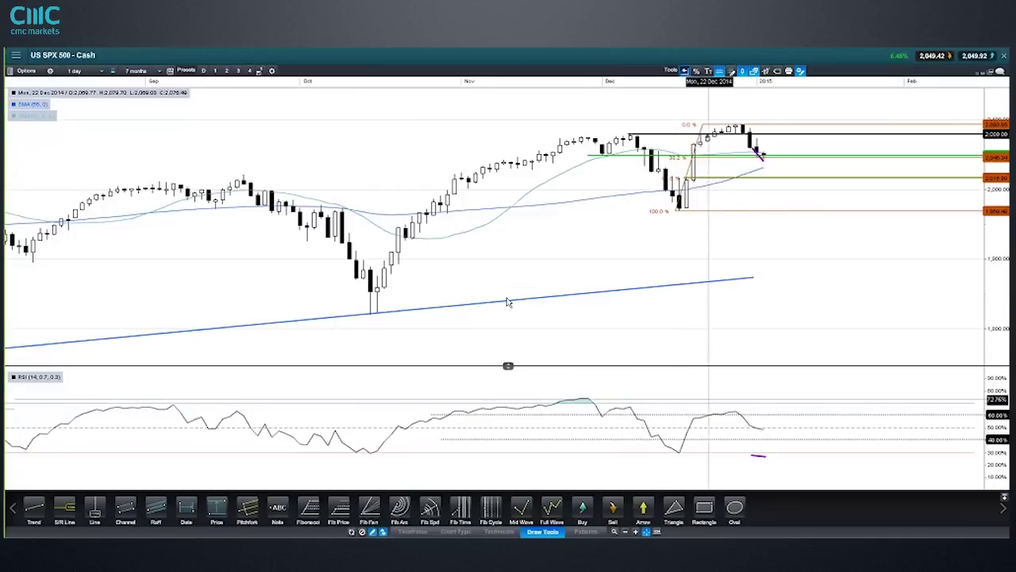
# Open the timeframe list on the daily US SPX 500 chart.
pyautogui.click(75, 70)
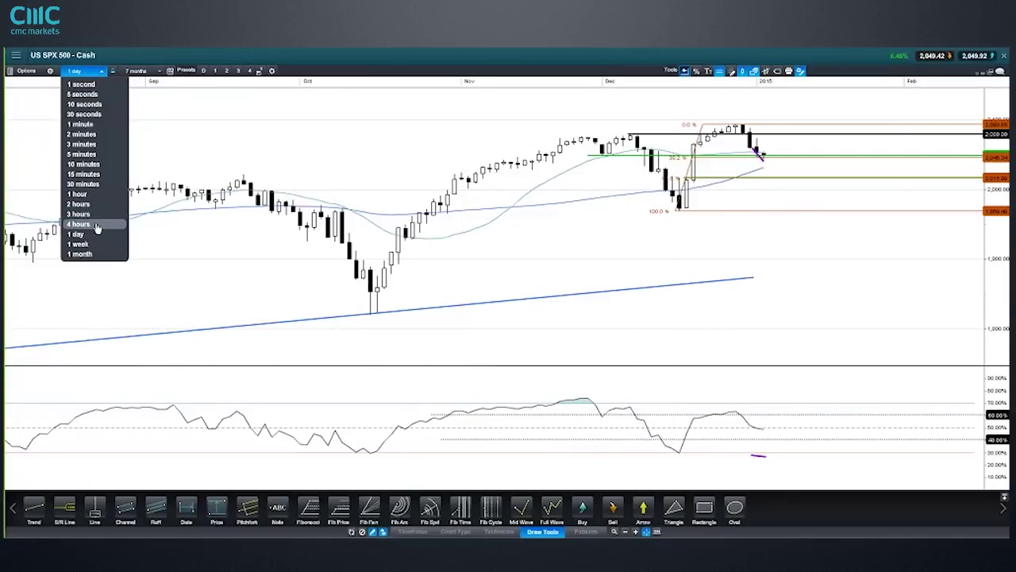
# Switch the US SPX 500 chart to 4-hour candles and inspect a candle's OHLC data.
pyautogui.click(79, 225)
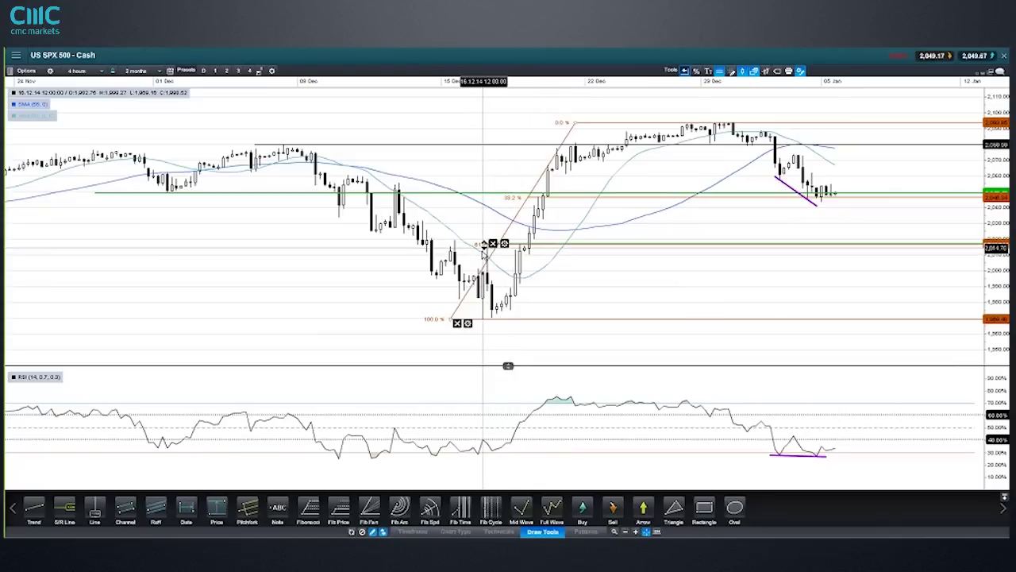
pyautogui.moveTo(488, 254)
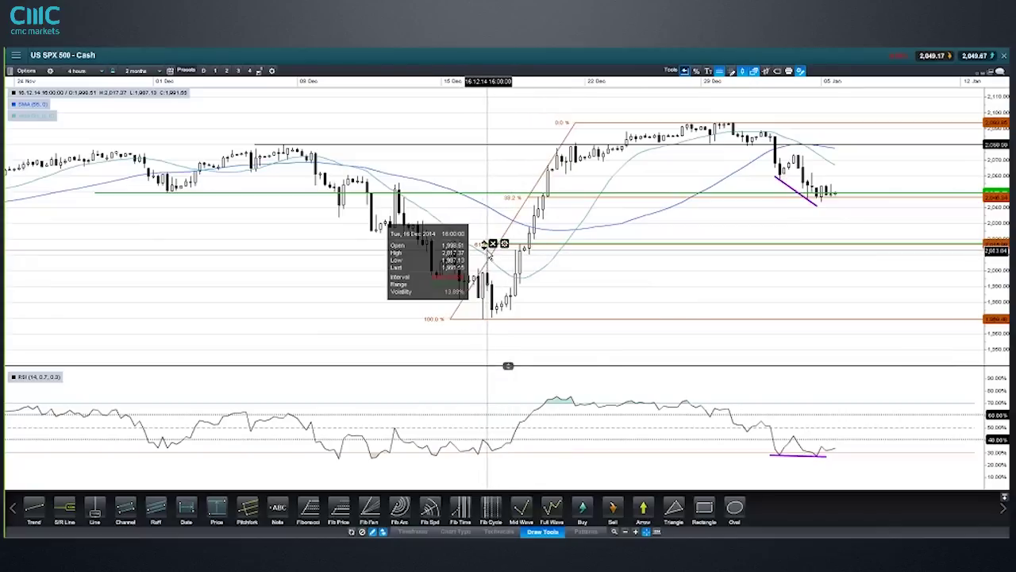